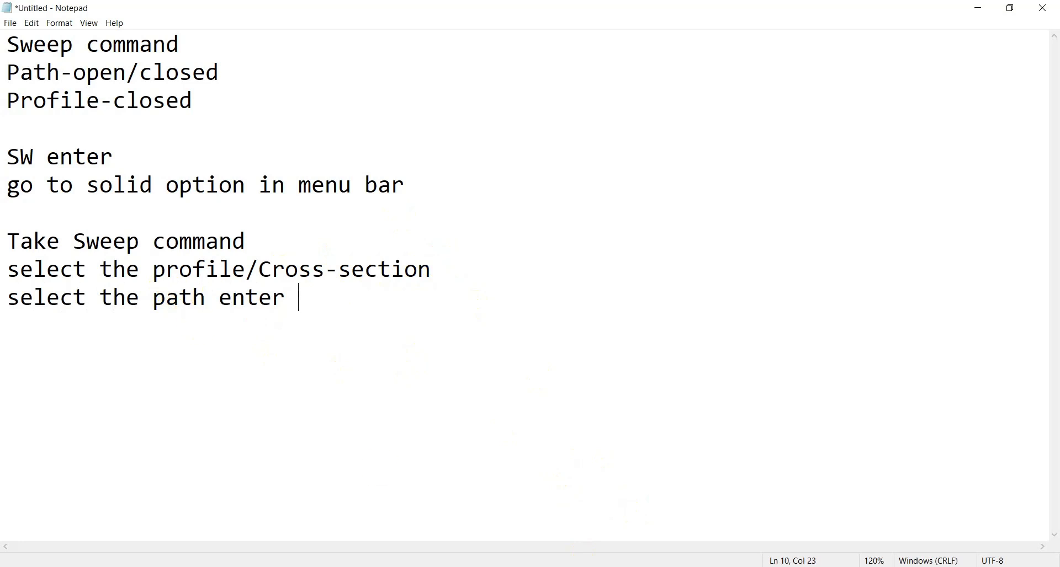
Step: Switch to AutoCAD and, with Ortho on, draw a first line segment 10 units long in the positive X direction
left_click(489, 566)
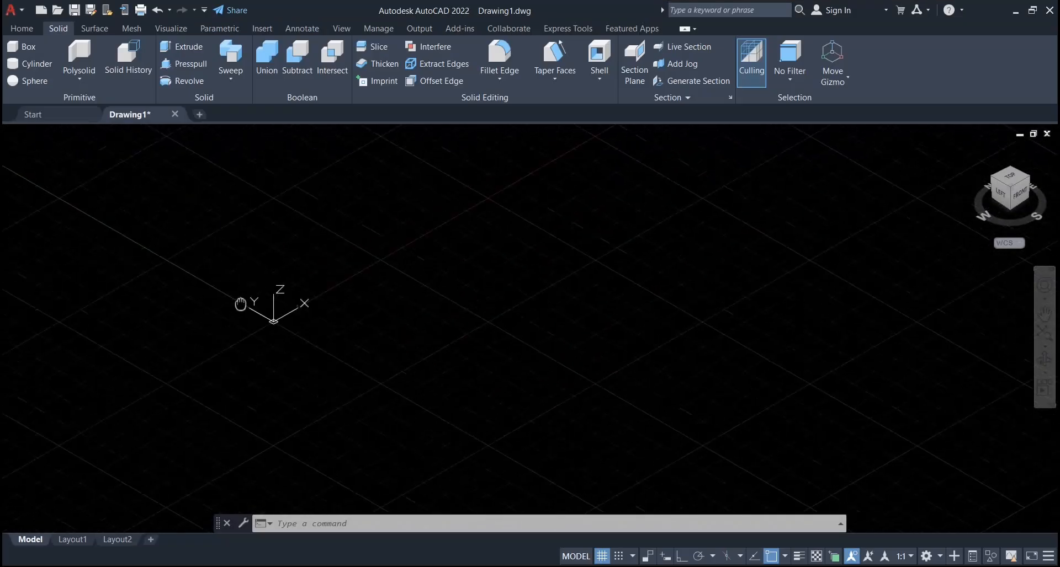
left_click(27, 26)
scroll(427, 207, "up", 2)
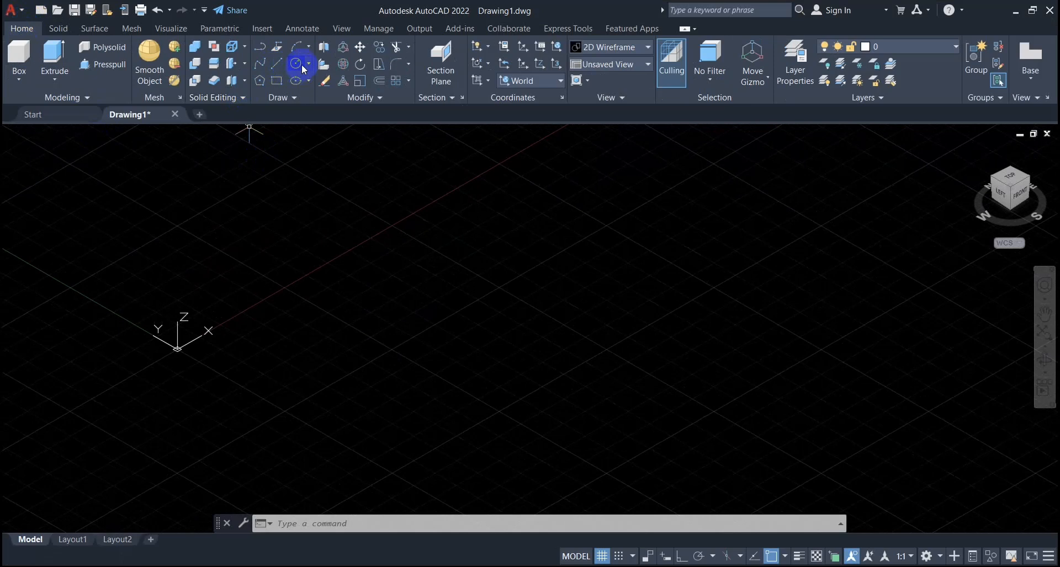
left_click(276, 63)
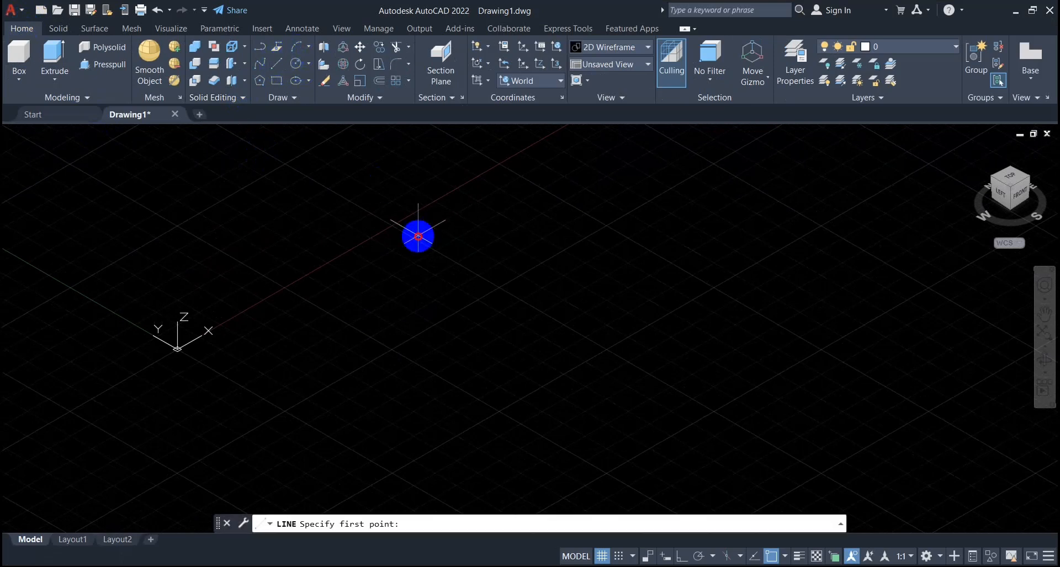
left_click(418, 235)
left_click(682, 556)
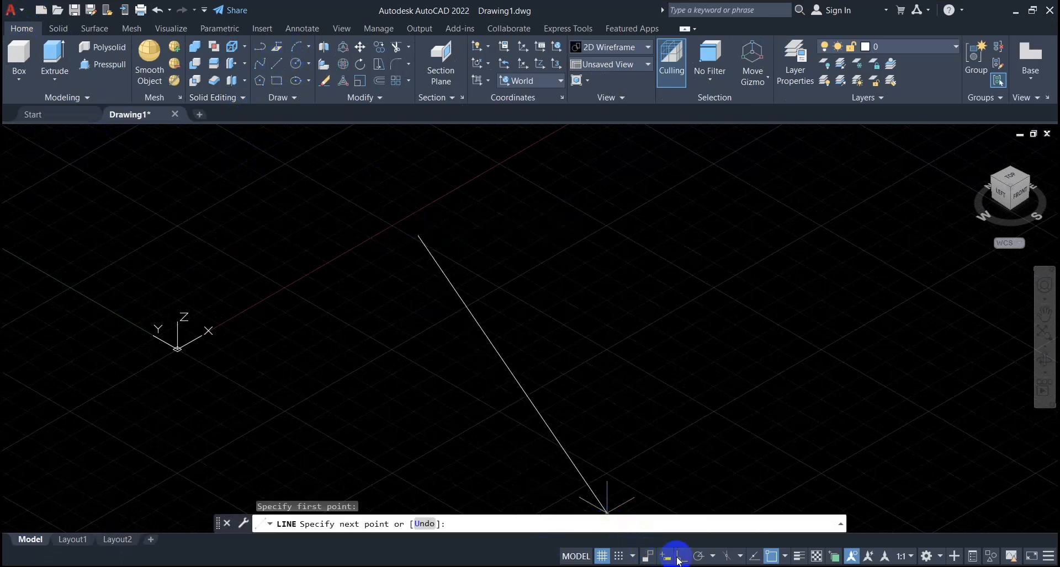
scroll(485, 207, "up", 3)
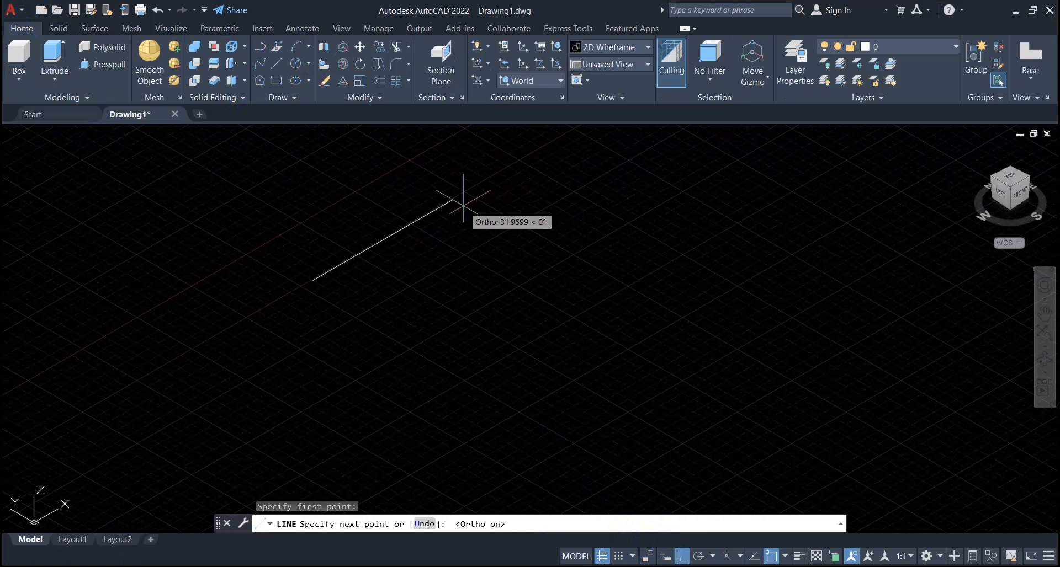
key("Return")
Step: Continue the line with a 20-unit segment in the negative Y direction
scroll(381, 281, "up", 4)
scroll(474, 302, "up", 3)
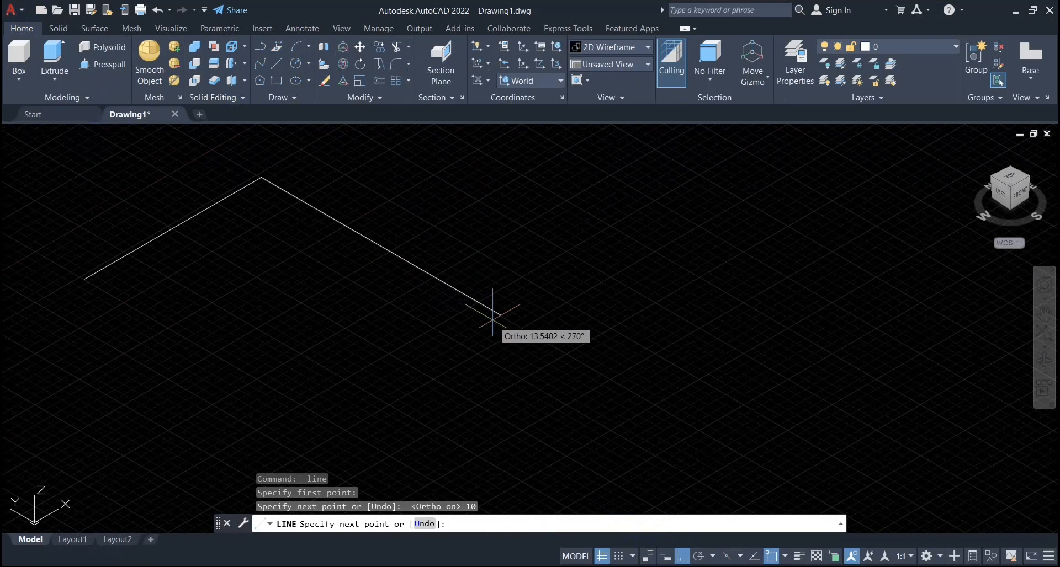
type("20")
key("Return")
scroll(493, 313, "down", 6)
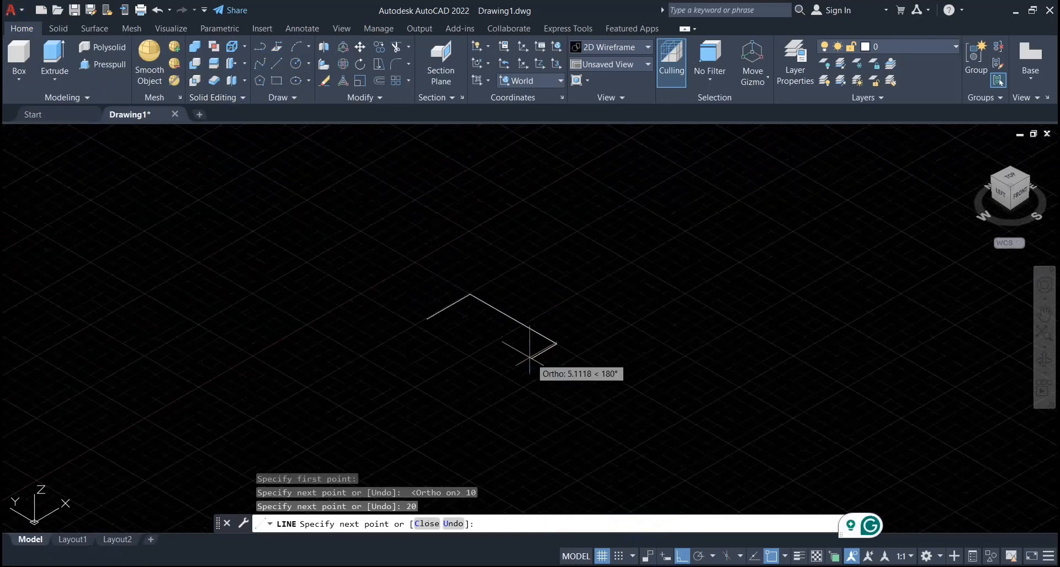
scroll(465, 334, "up", 4)
type("20")
key("Return")
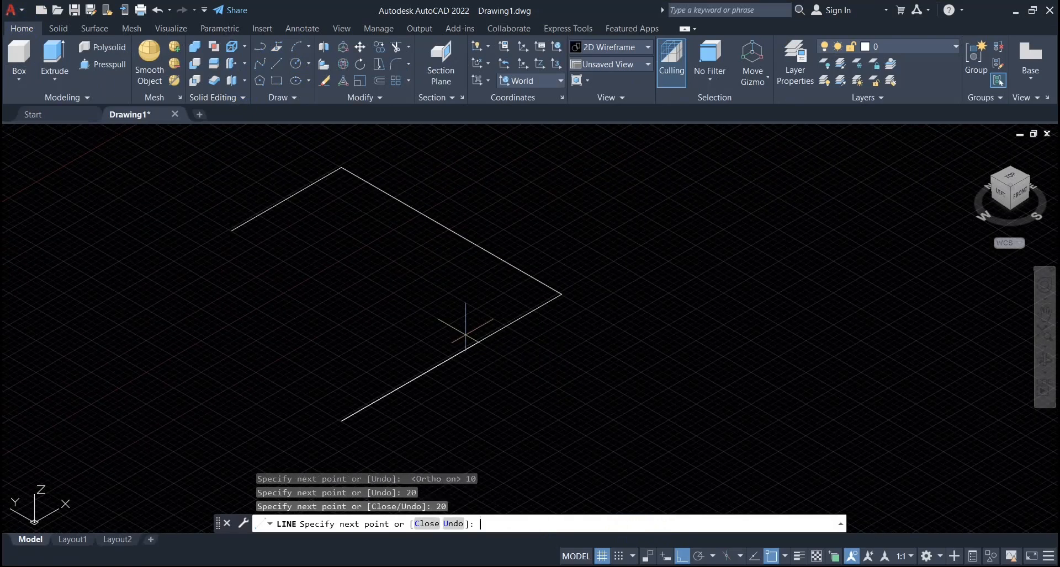
key("ctrl+z")
Step: Add a 10-unit segment in the negative X direction to complete the U-shaped path and finish the line
type("1")
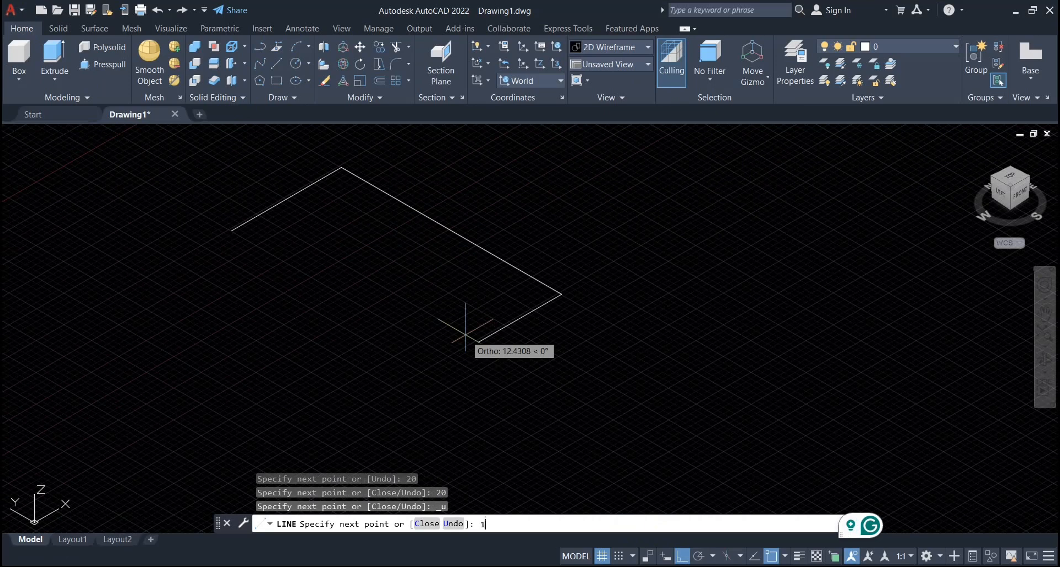
type("0")
key("Return")
key("Return")
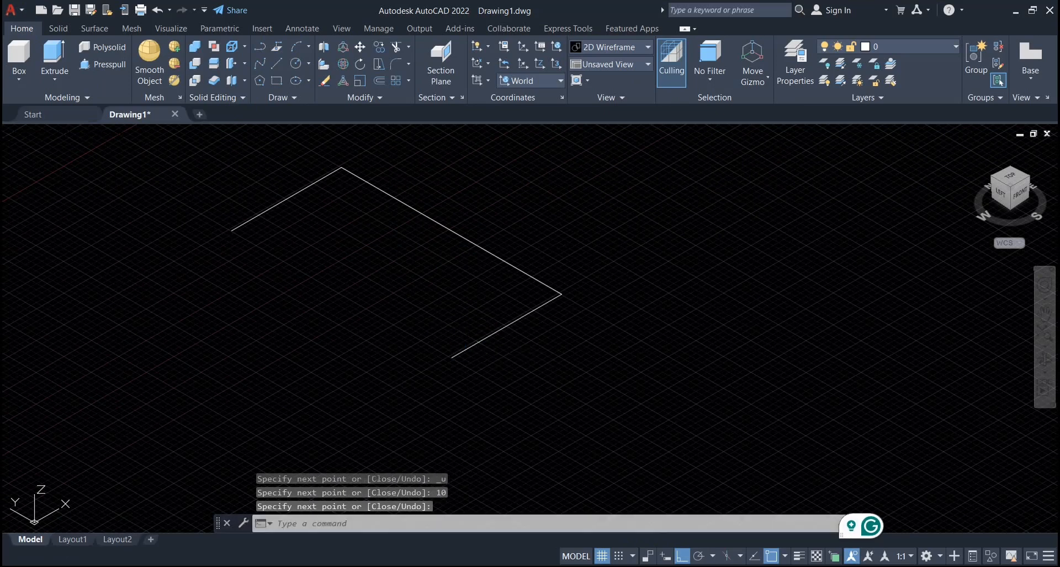
Step: Fillet both corners of the U-shaped path with a radius of 5, using the Multiple option
middle_click_drag(483, 339, 507, 354)
type("f")
key("Return")
type("r")
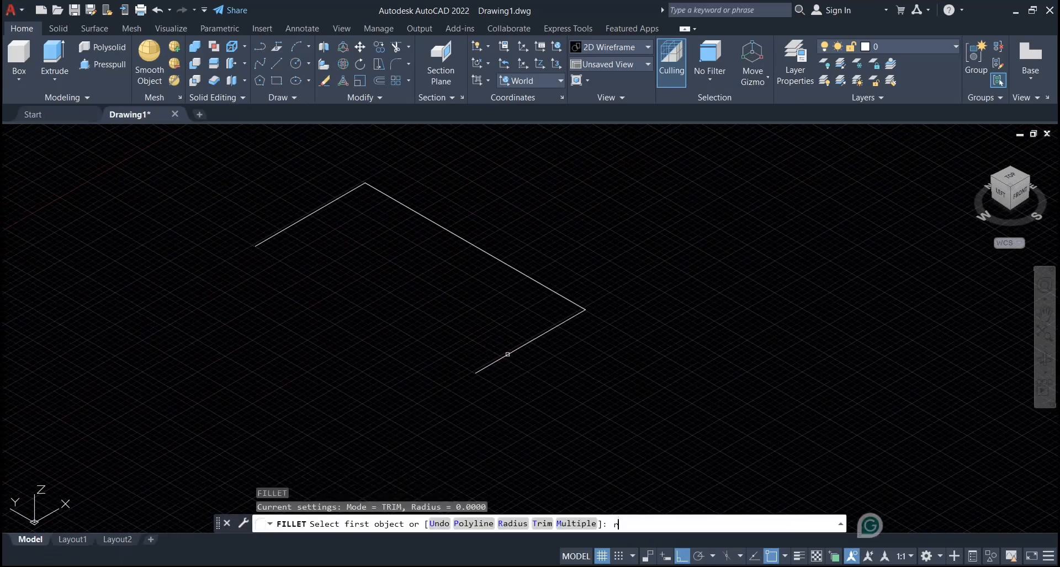
key("Return")
type("5")
key("Return")
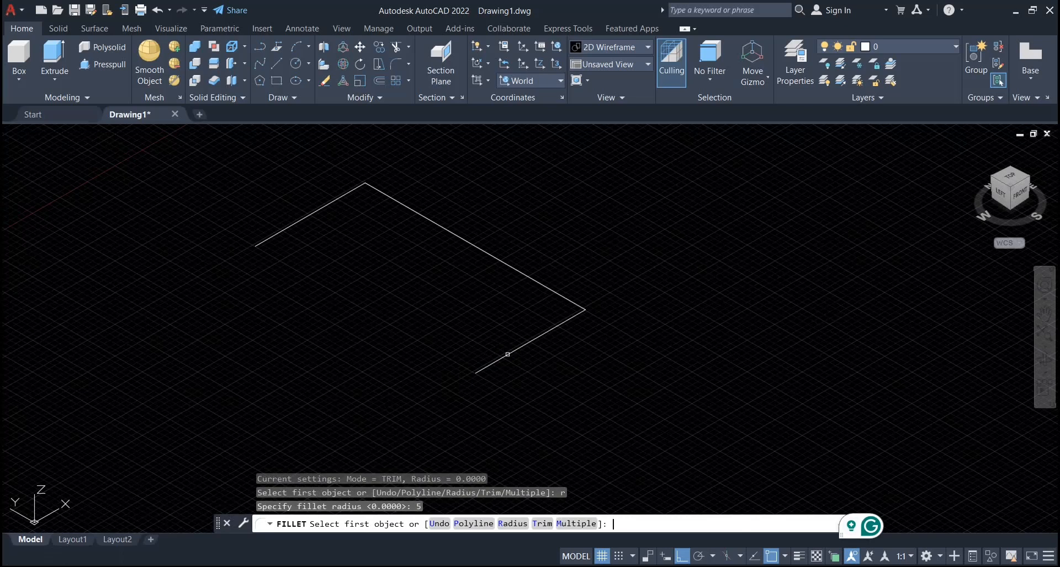
key("Return")
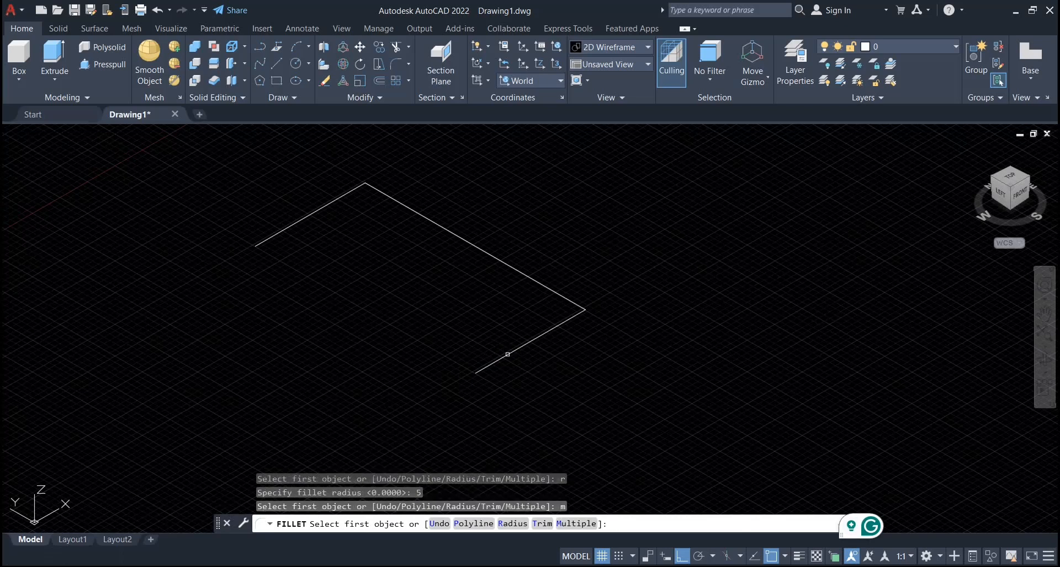
left_click(358, 187)
left_click(379, 191)
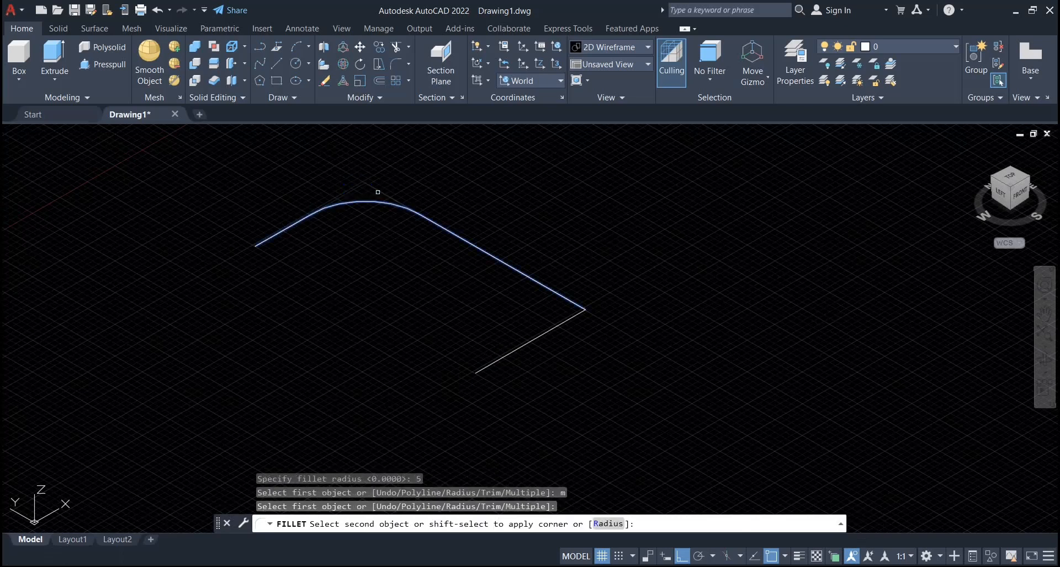
left_click(554, 325)
left_click(561, 294)
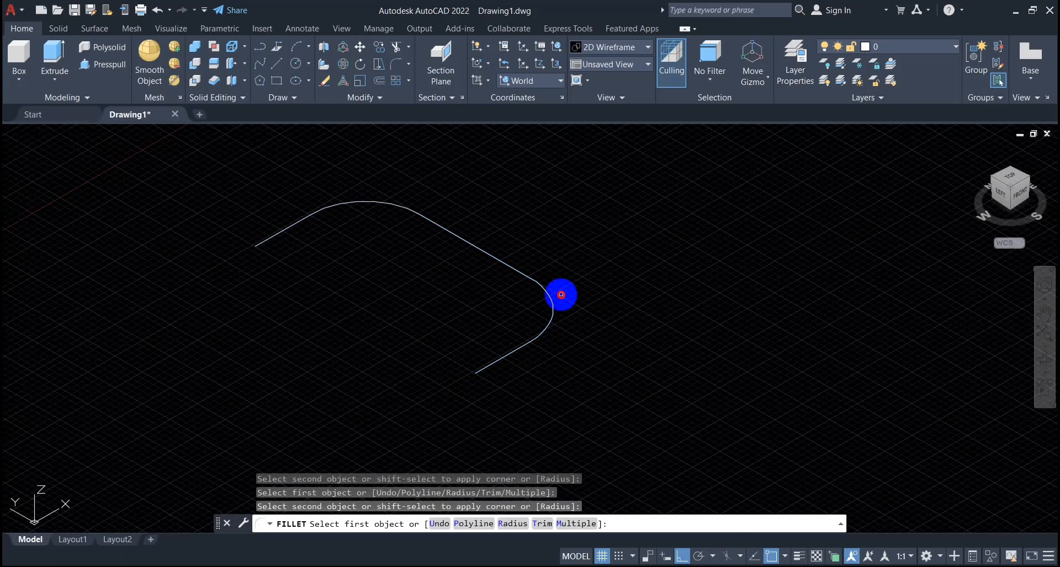
key("Escape")
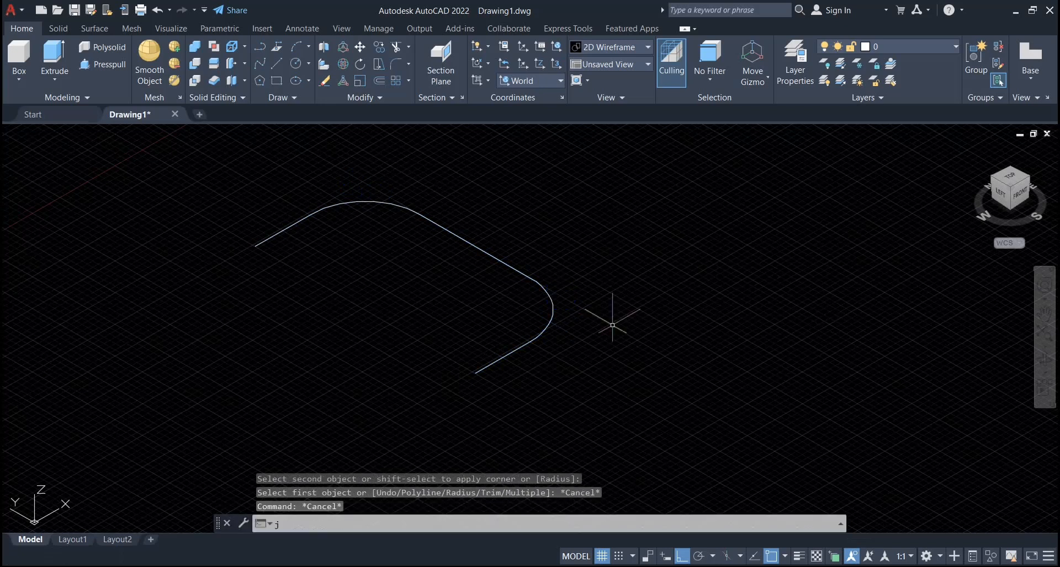
Step: Join all the lines and arcs of the path into a single polyline
type("join")
key("Return")
left_click(616, 184)
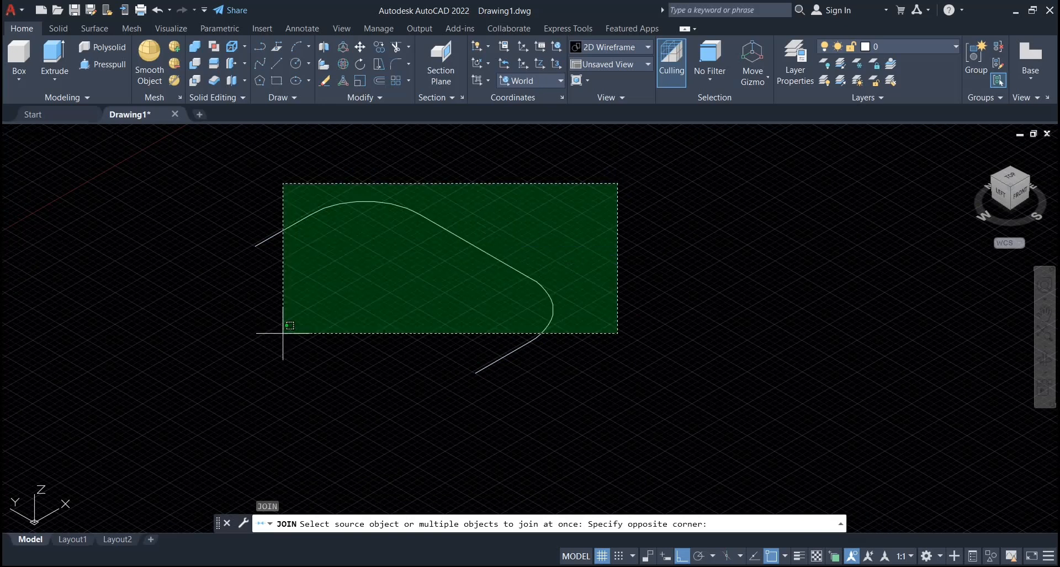
left_click(204, 397)
key("Return")
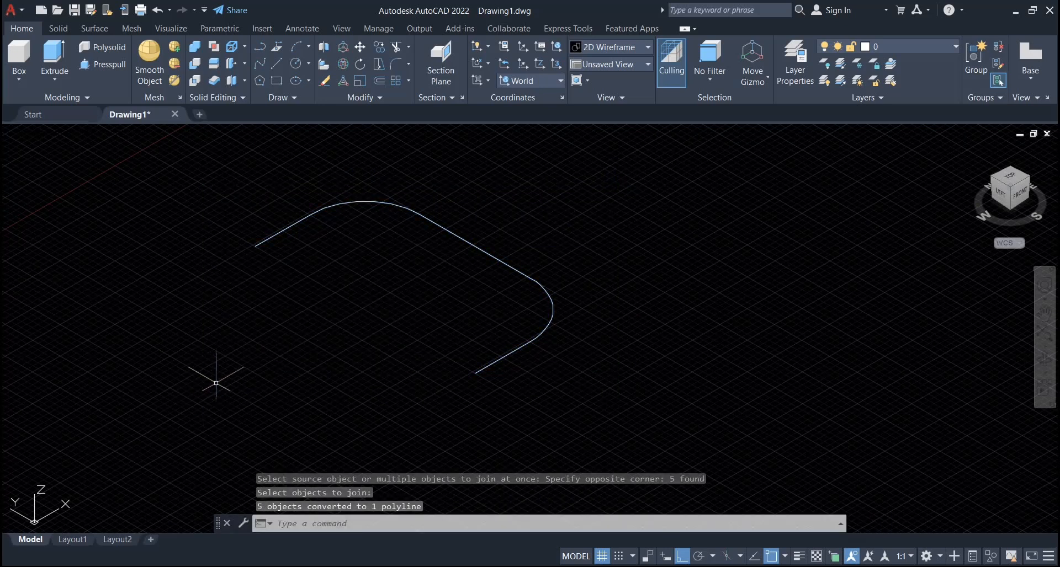
left_click(291, 225)
middle_click_drag(457, 355, 516, 361)
key("Escape")
mouse_move(456, 566)
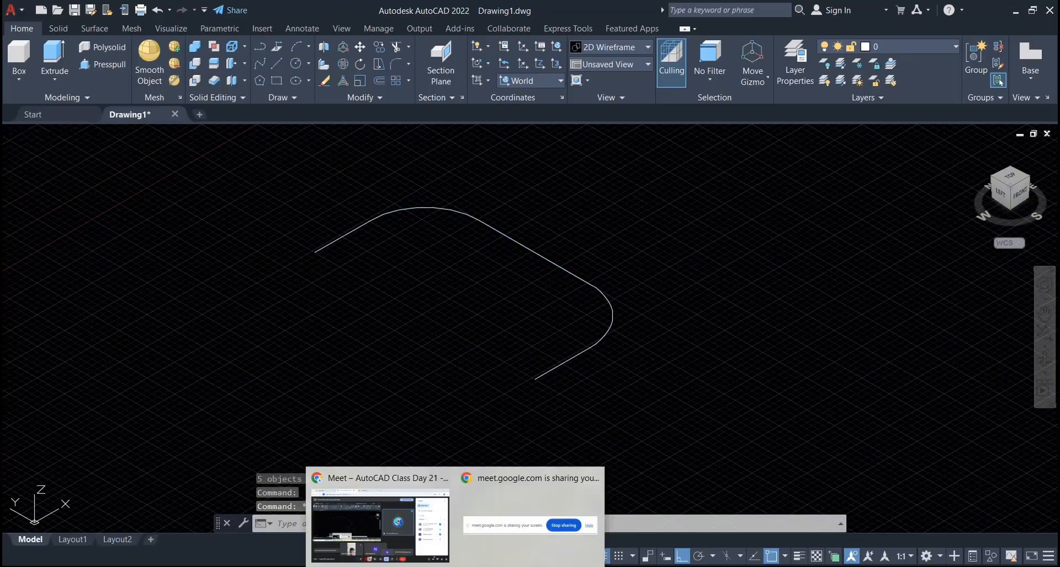
left_click(425, 544)
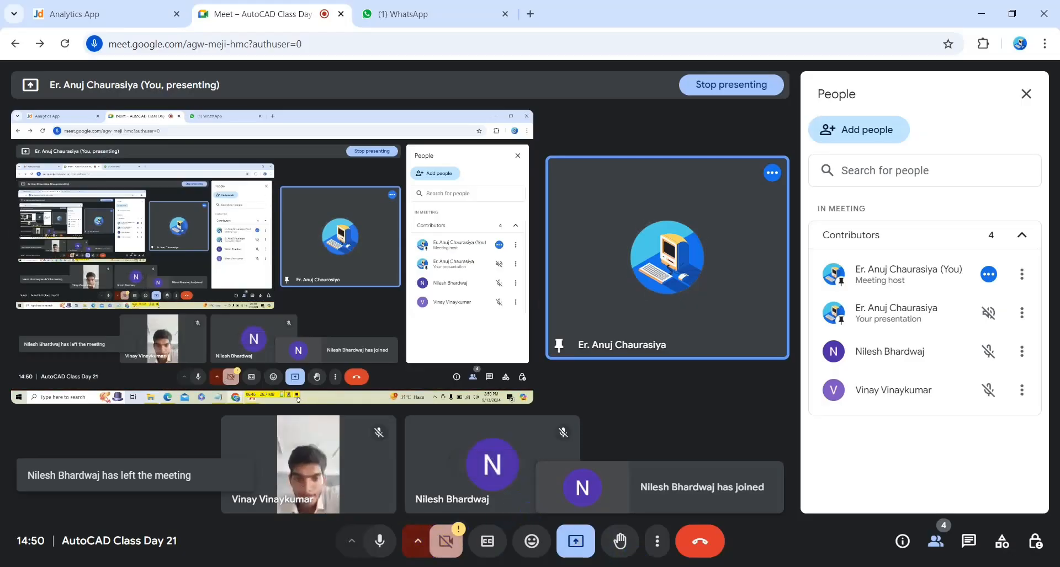
mouse_move(487, 566)
left_click(487, 524)
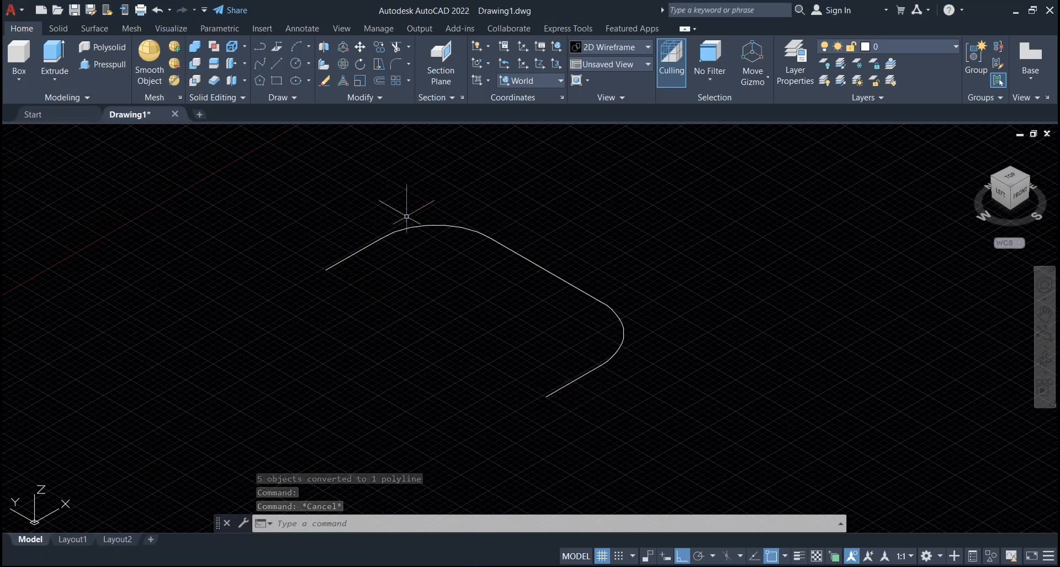
middle_click_drag(413, 316, 436, 318)
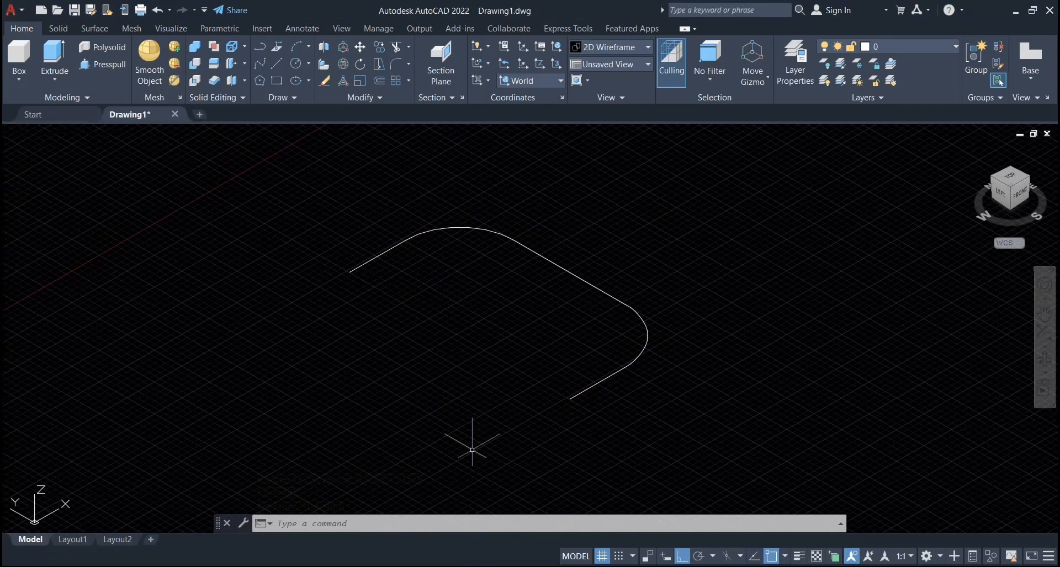
mouse_move(455, 566)
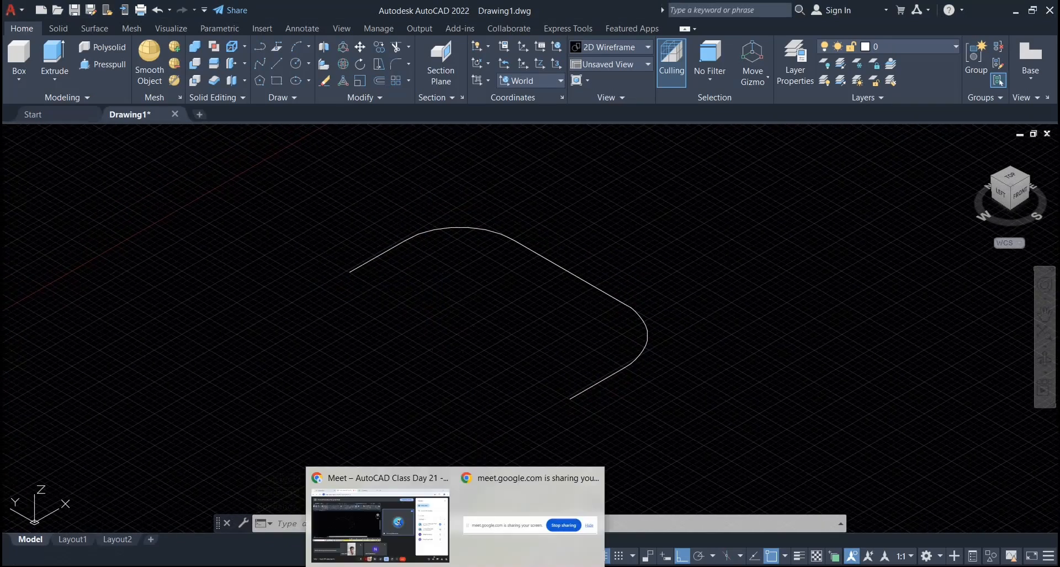
Step: Draw a small circle just beside the open end of the path's upper leg as the sweep profile
left_click(301, 65)
left_click(335, 280)
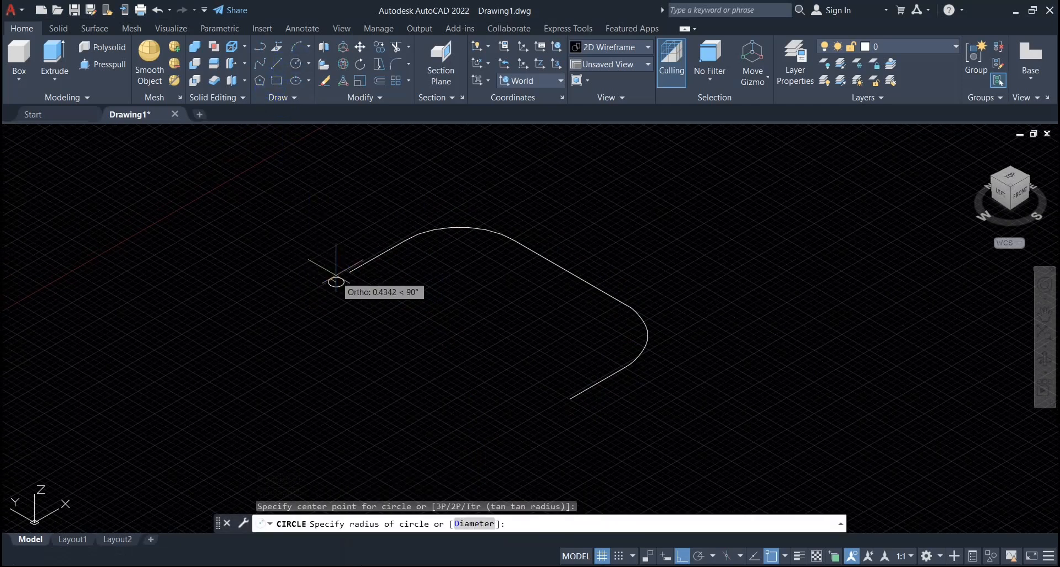
left_click(334, 273)
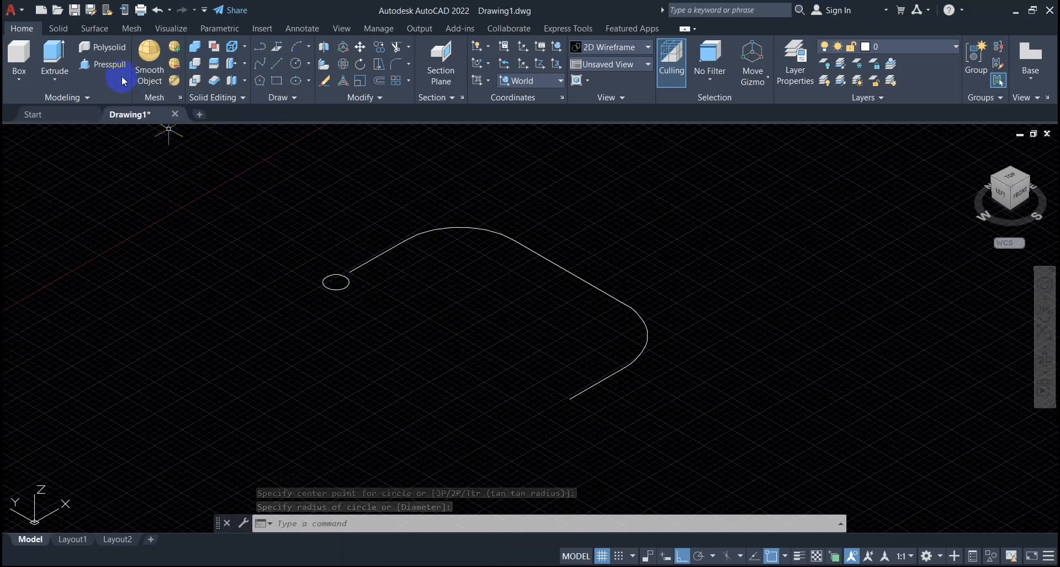
Step: Sweep the circle along the U-shaped polyline to create a solid rod
left_click(57, 28)
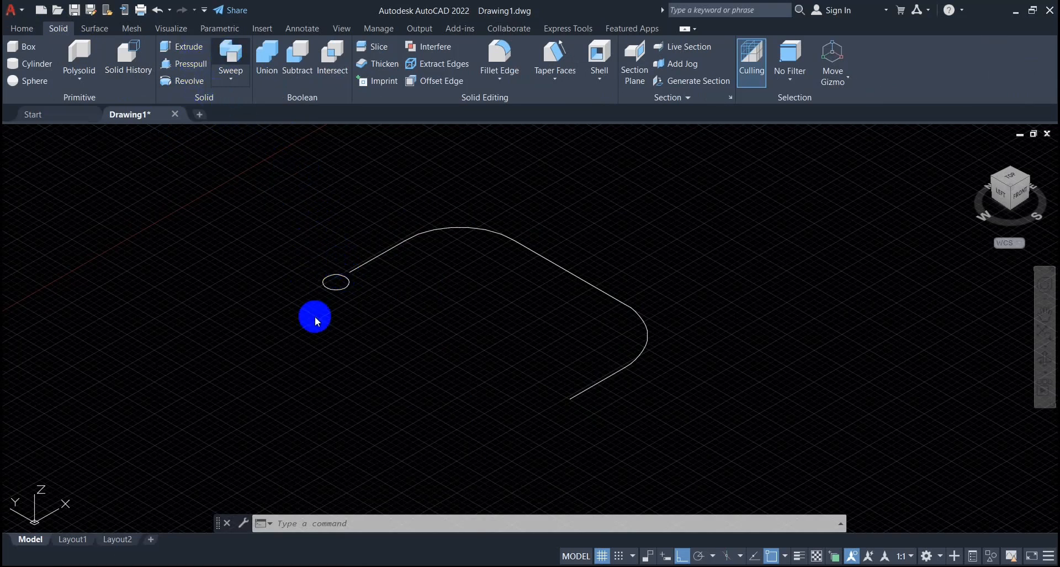
left_click(305, 270)
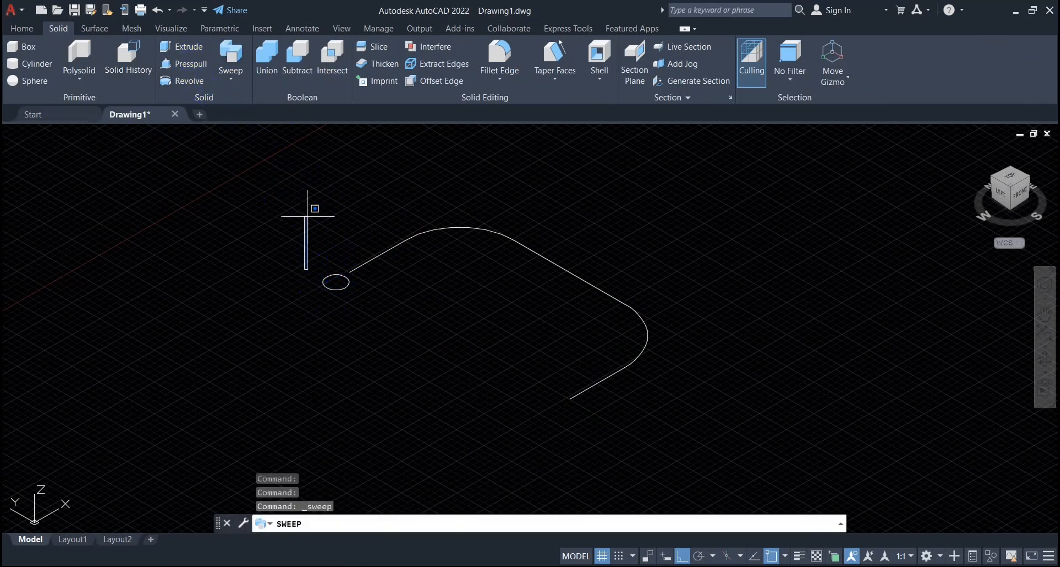
left_click(219, 192)
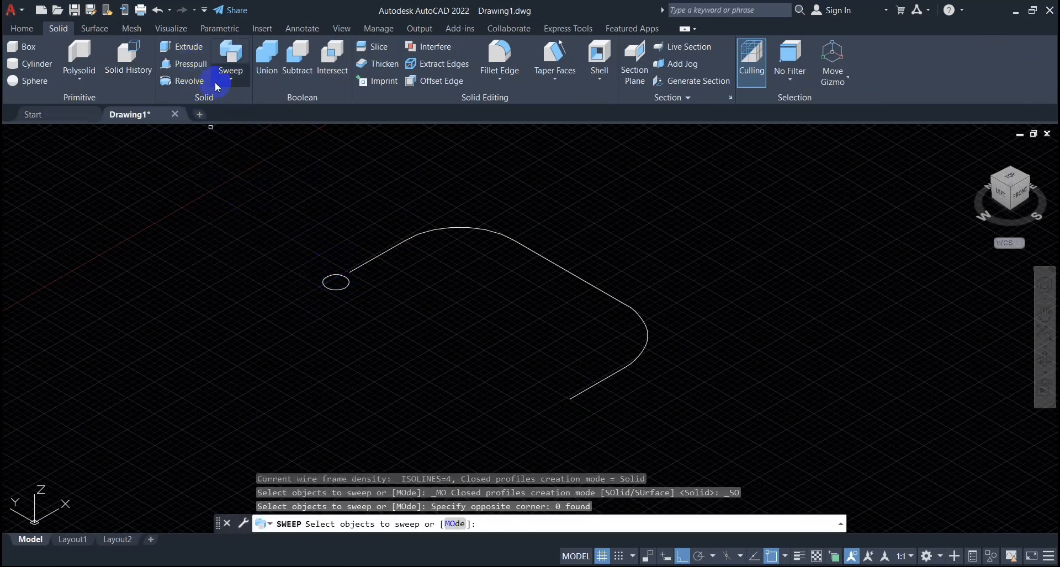
left_click(334, 275)
key("Return")
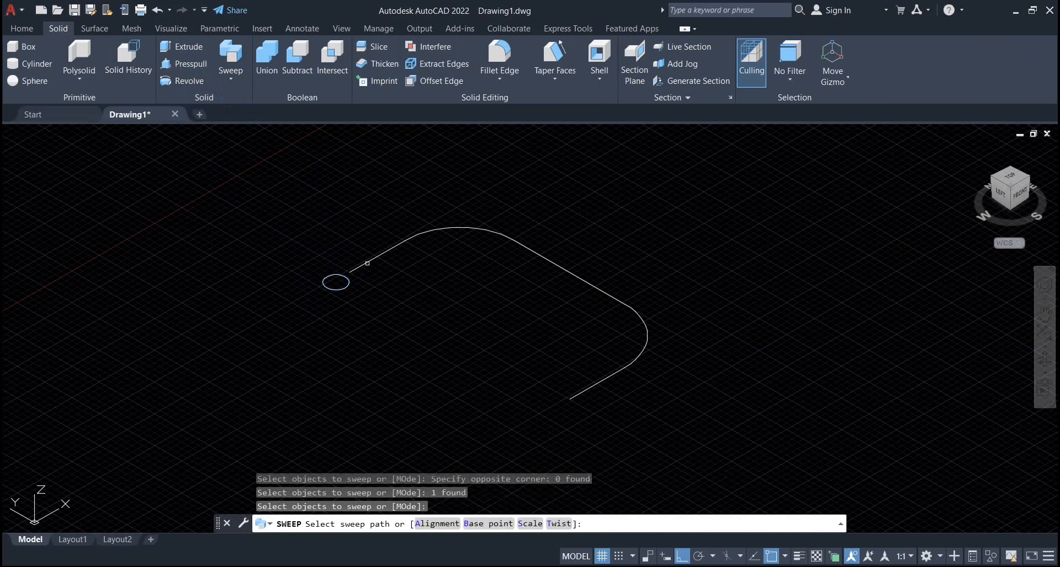
left_click(367, 263)
middle_click_drag(428, 291, 441, 312)
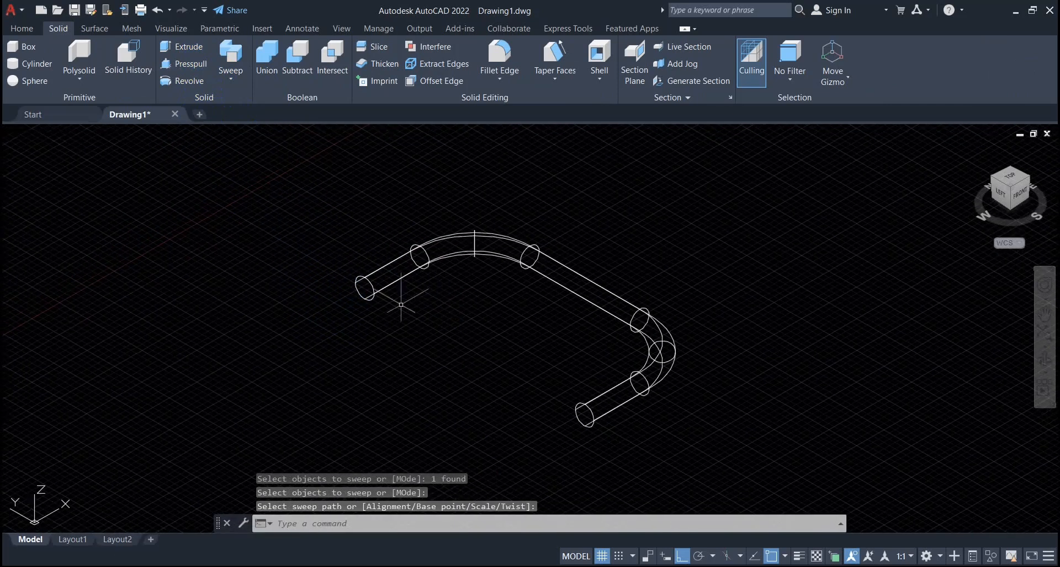
Step: Change the viewport's visual style to Realistic
left_click(99, 133)
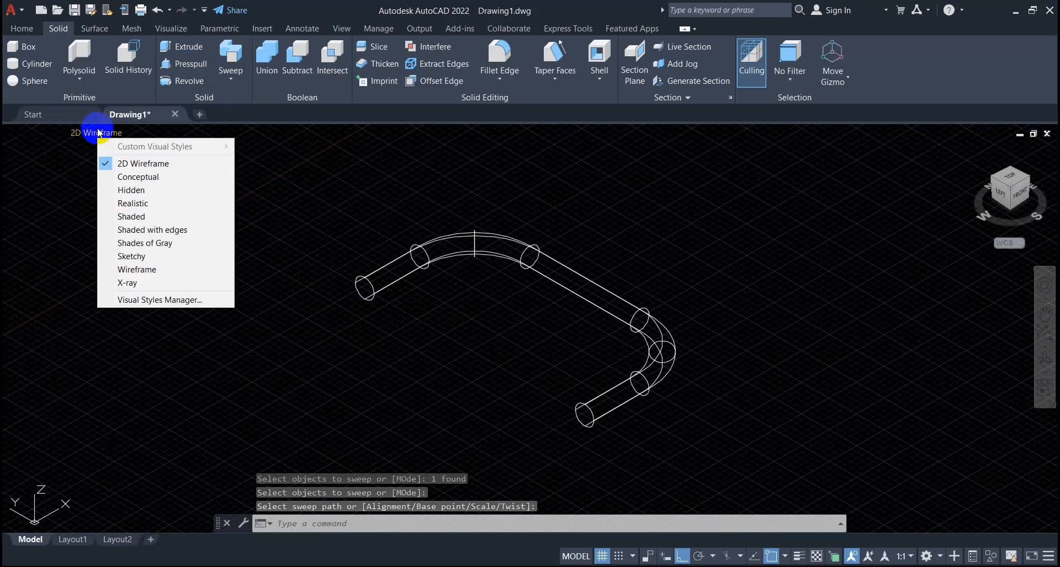
left_click(131, 203)
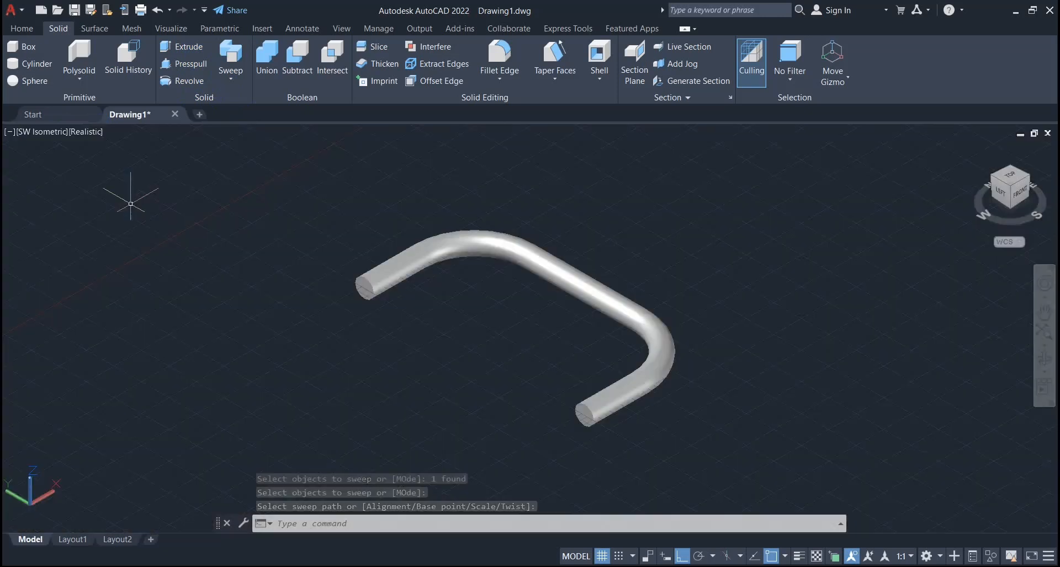
scroll(411, 310, "up", 4)
middle_click_drag(522, 319, 416, 290)
scroll(431, 302, "down", 1)
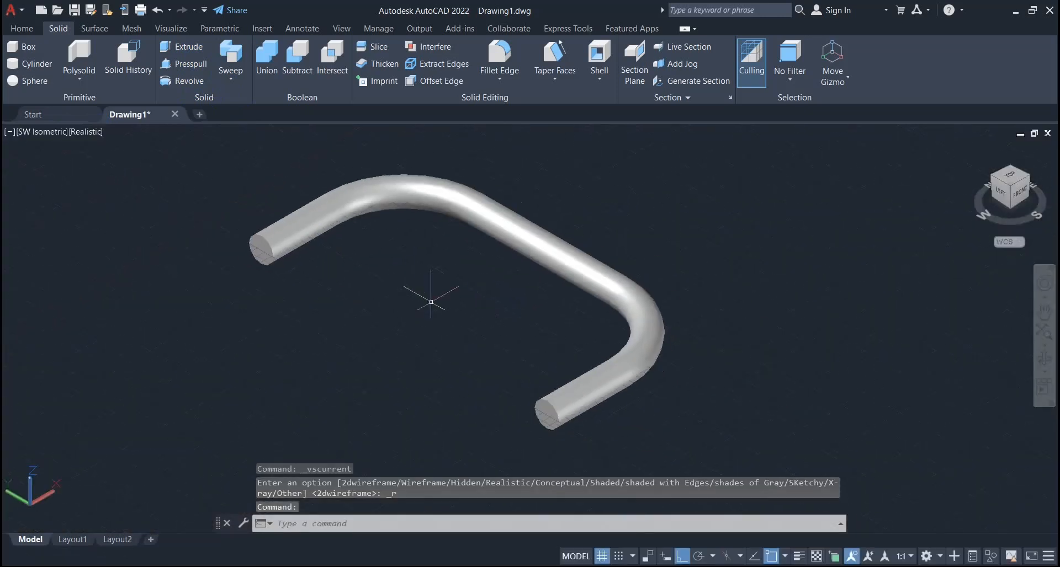
Step: Turn off the drawing grid display
key("F7")
scroll(481, 365, "down", 2)
scroll(468, 354, "down", 4)
middle_click_drag(466, 357, 364, 338)
scroll(363, 336, "up", 3)
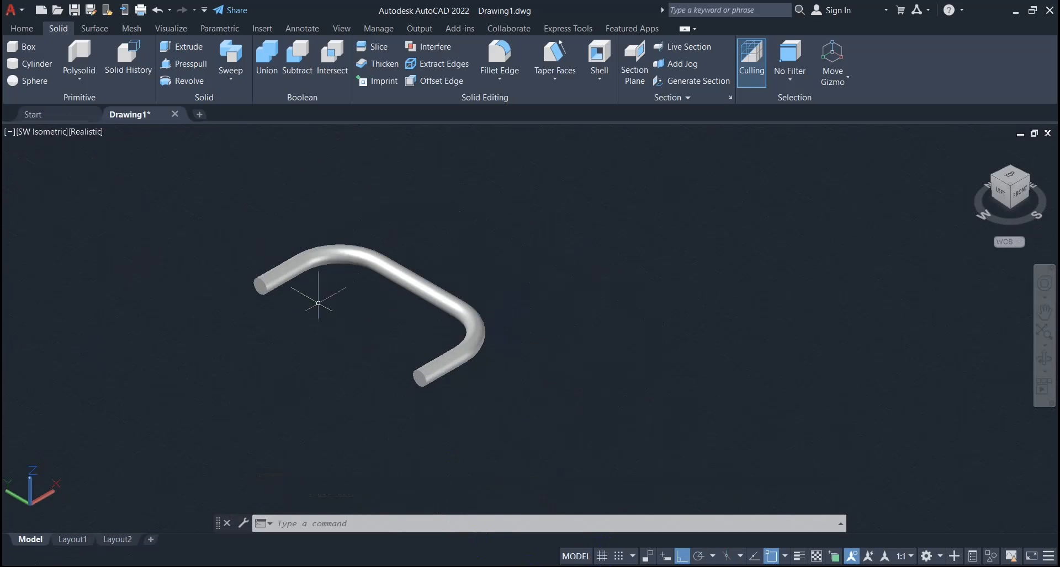
mouse_move(455, 565)
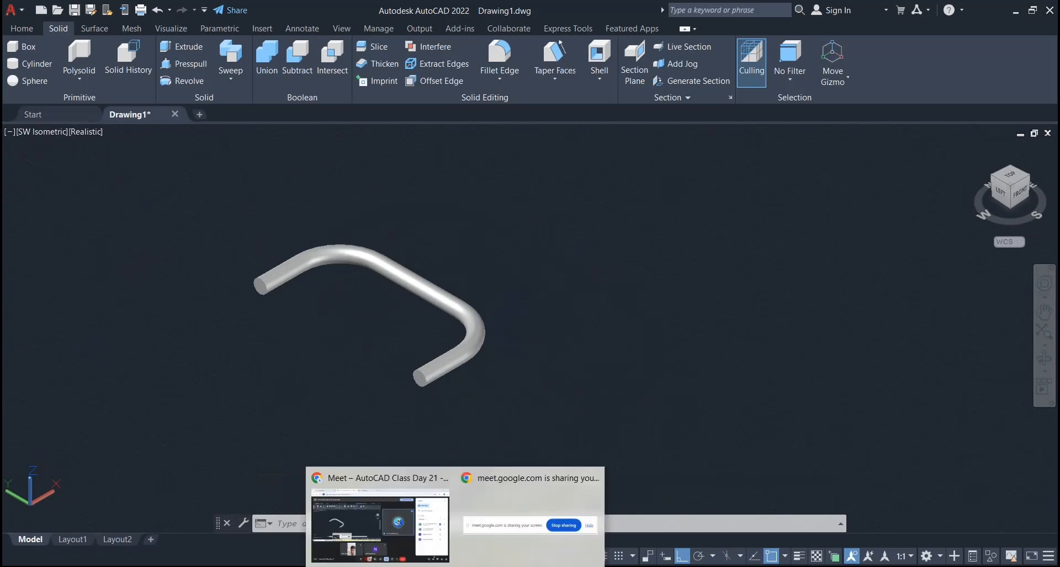
Step: Switch to Notepad to review the Sweep command notes and return to AutoCAD
left_click(402, 551)
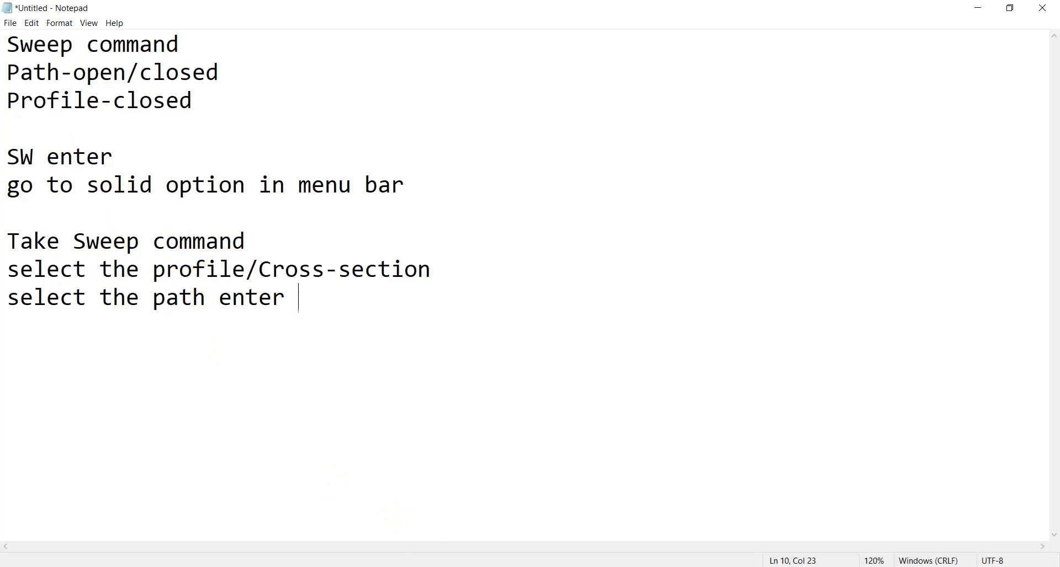
left_click(486, 564)
Step: Draw a large rectangle in the empty area beside the swept rod as a closed sweep path
left_click(21, 28)
left_click(277, 83)
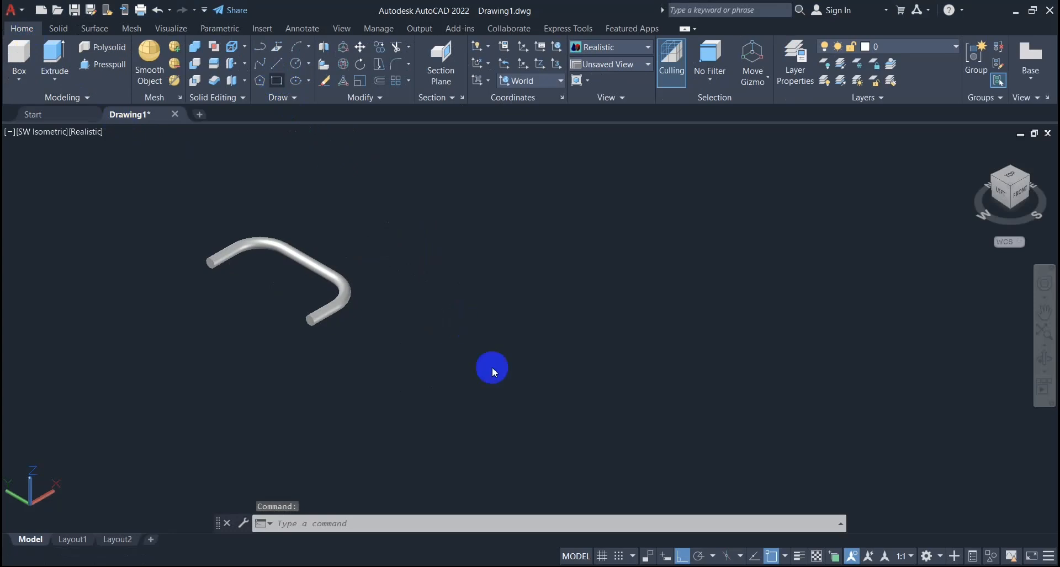
left_click(466, 248)
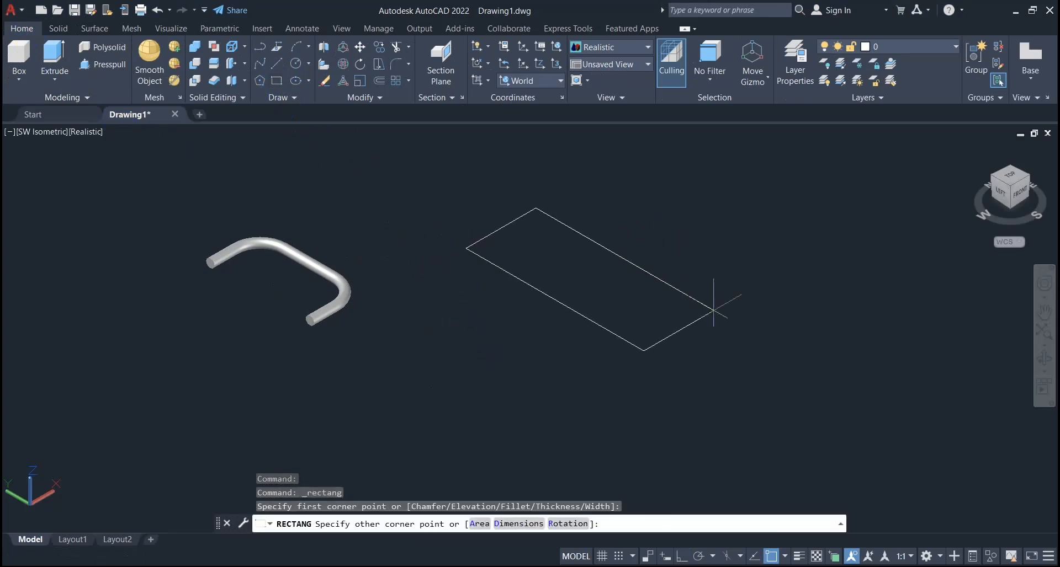
left_click(778, 243)
middle_click_drag(804, 256, 759, 304)
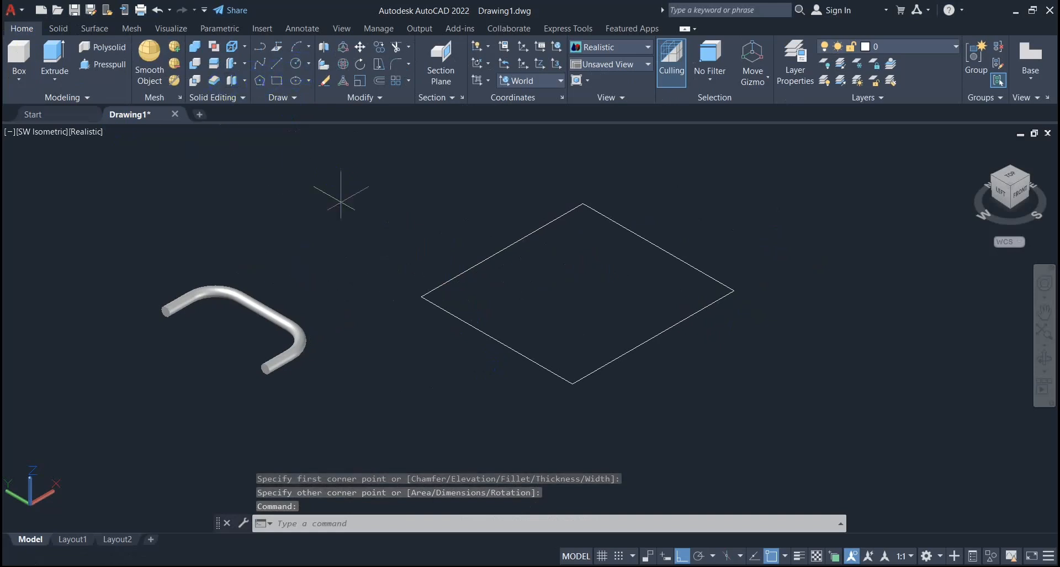
Step: Draw a circle of about 2 units radius at the rectangle's nearest corner to the rod as the sweep profile
left_click(297, 64)
left_click(410, 295)
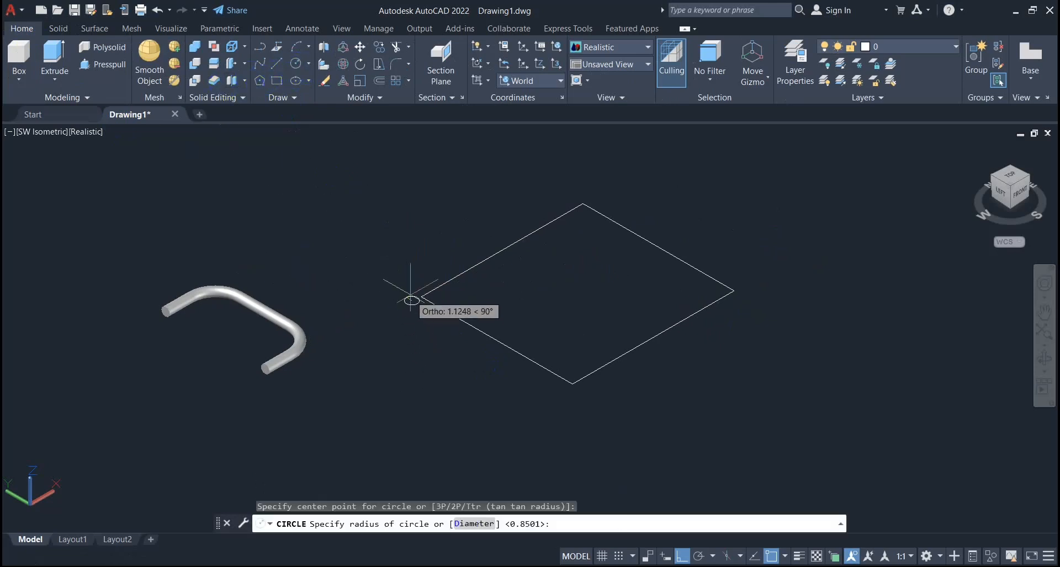
left_click(408, 292)
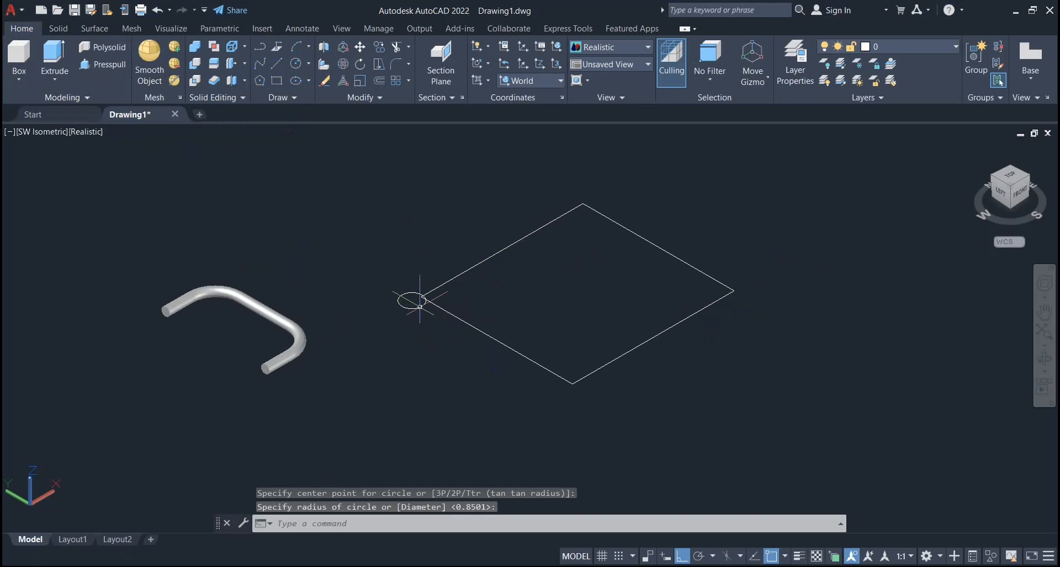
mouse_move(442, 282)
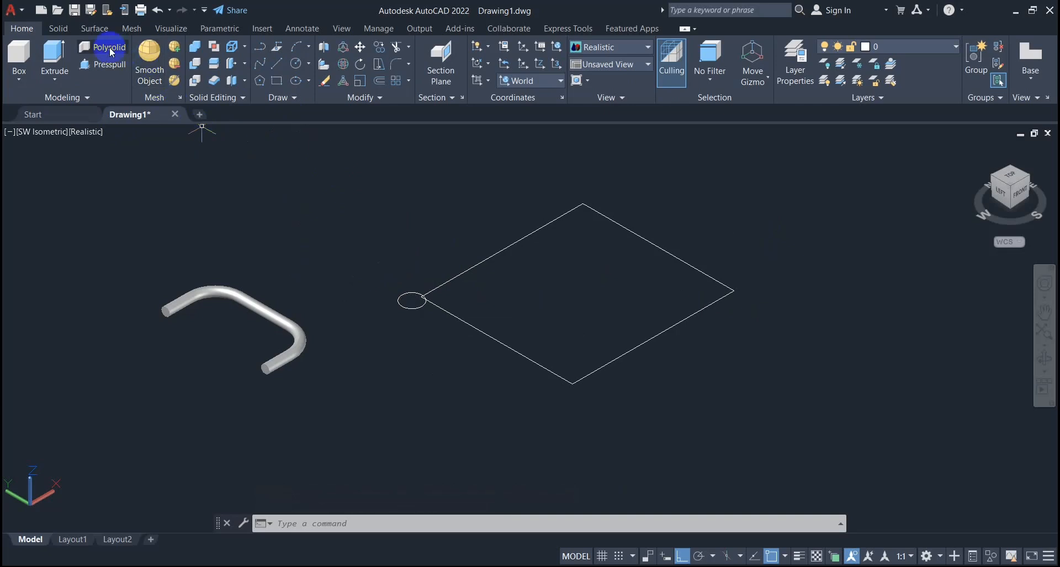
Step: Sweep the circle along the closed rectangle to create a solid tubular frame
left_click(63, 27)
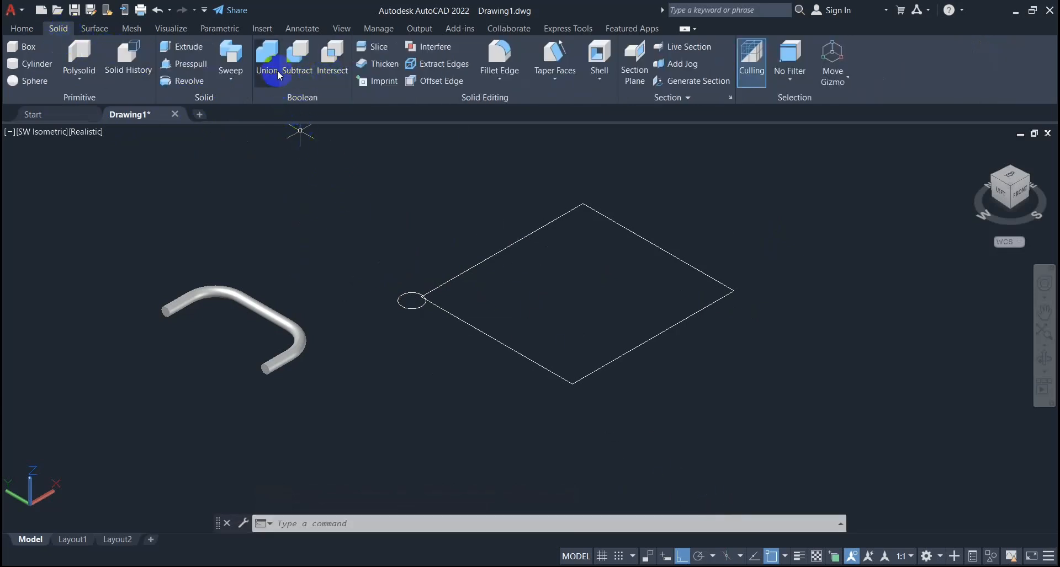
left_click(231, 79)
left_click(239, 101)
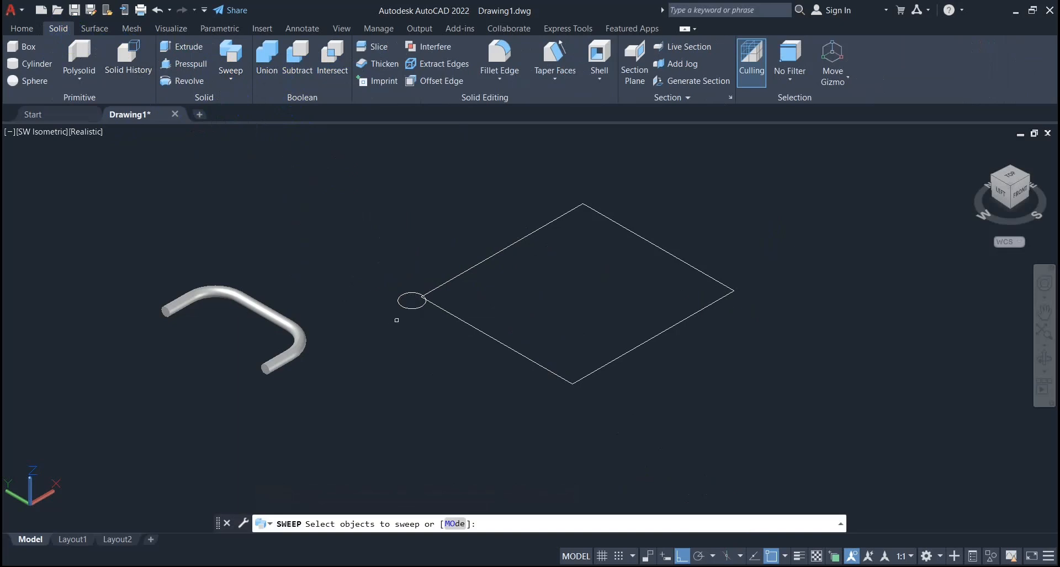
left_click(400, 298)
key("Return")
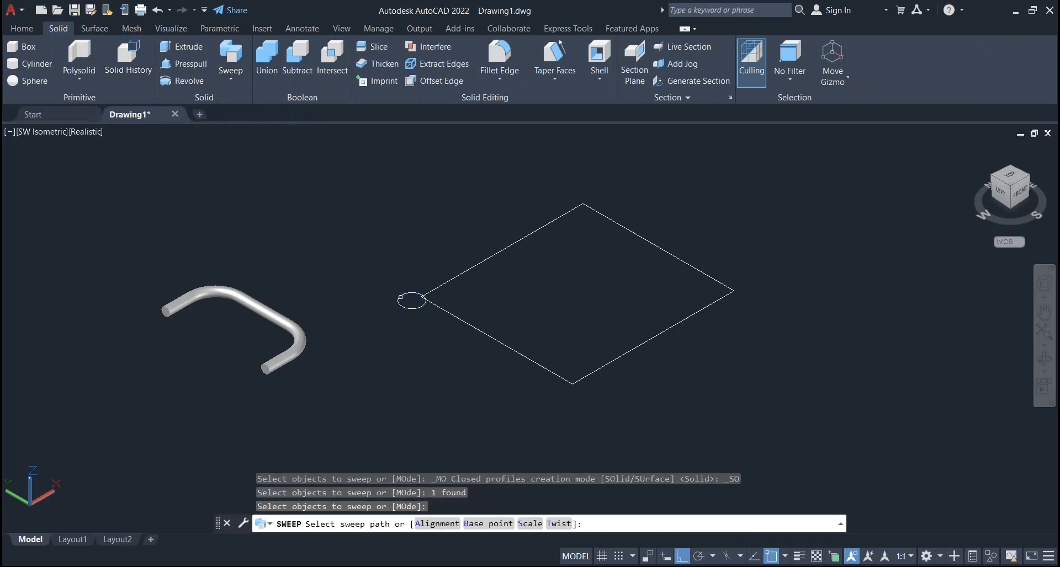
left_click(450, 280)
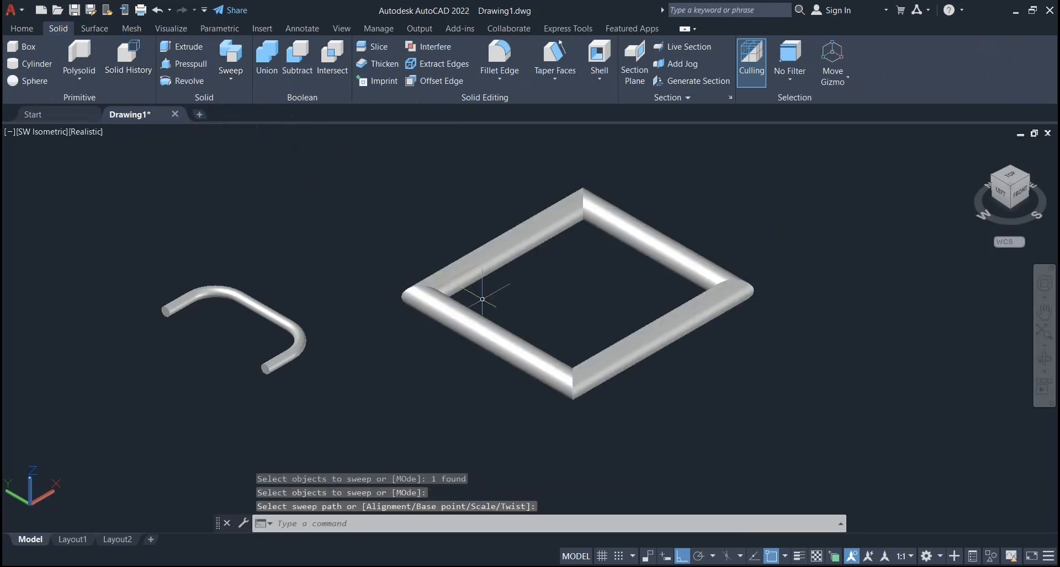
Step: Erase both swept solids from the drawing
scroll(449, 345, "down", 2)
scroll(359, 331, "up", 3)
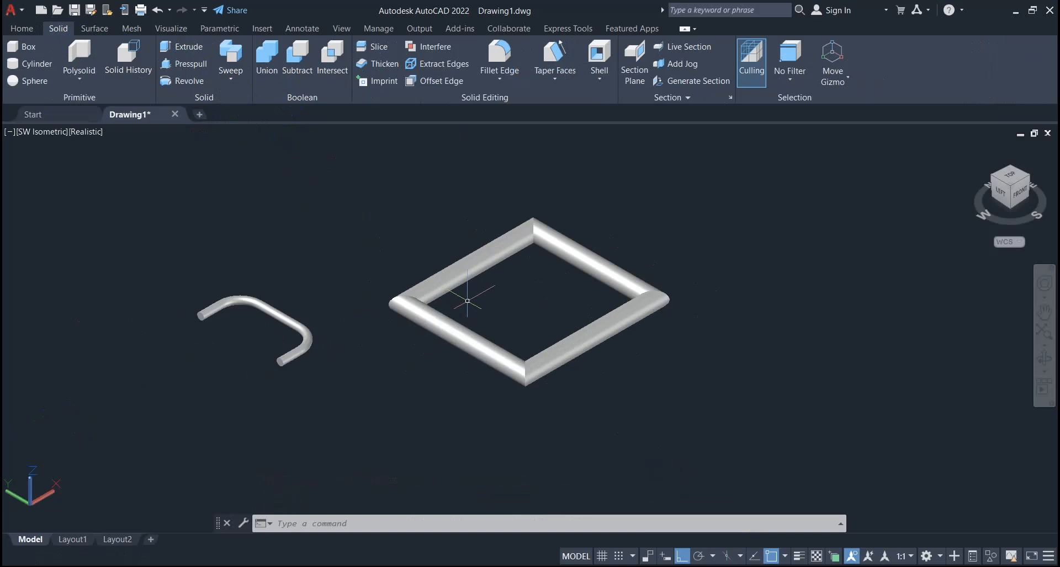
key("ctrl+a")
key("Delete")
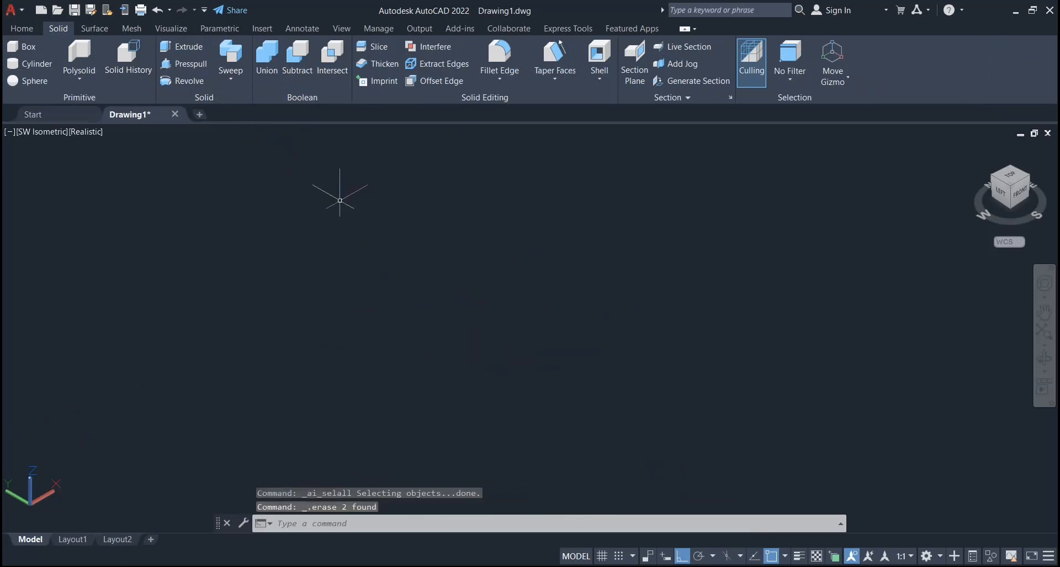
Step: Start a helix in the middle of the drawing area with a base radius and top radius of 10
left_click(22, 31)
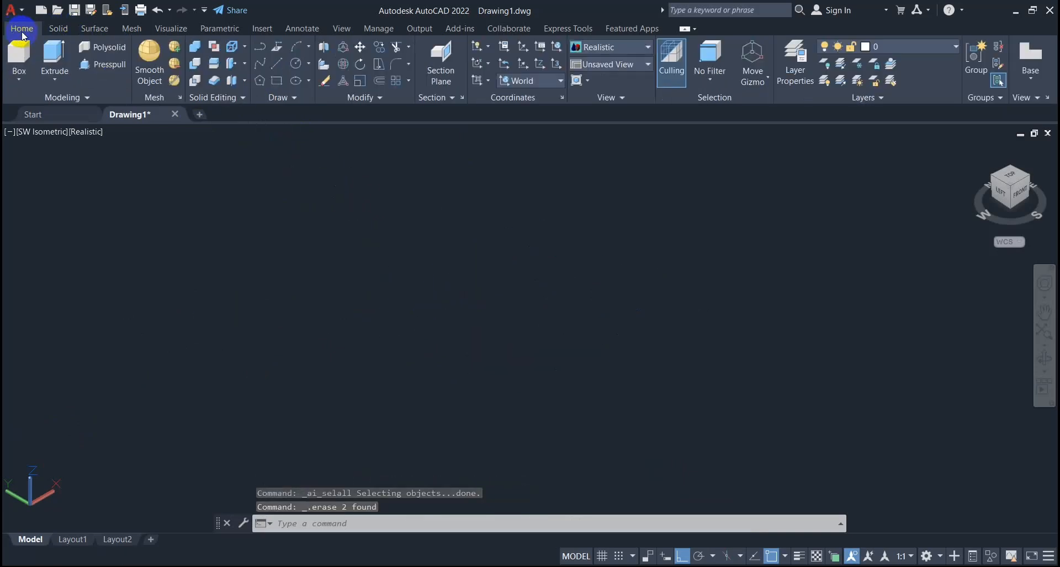
left_click(296, 98)
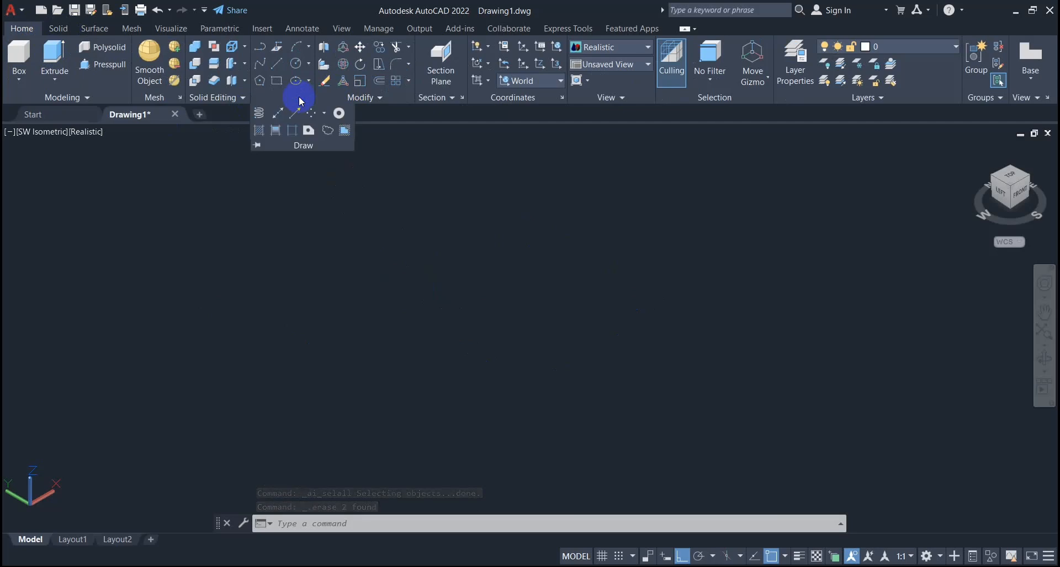
left_click(259, 115)
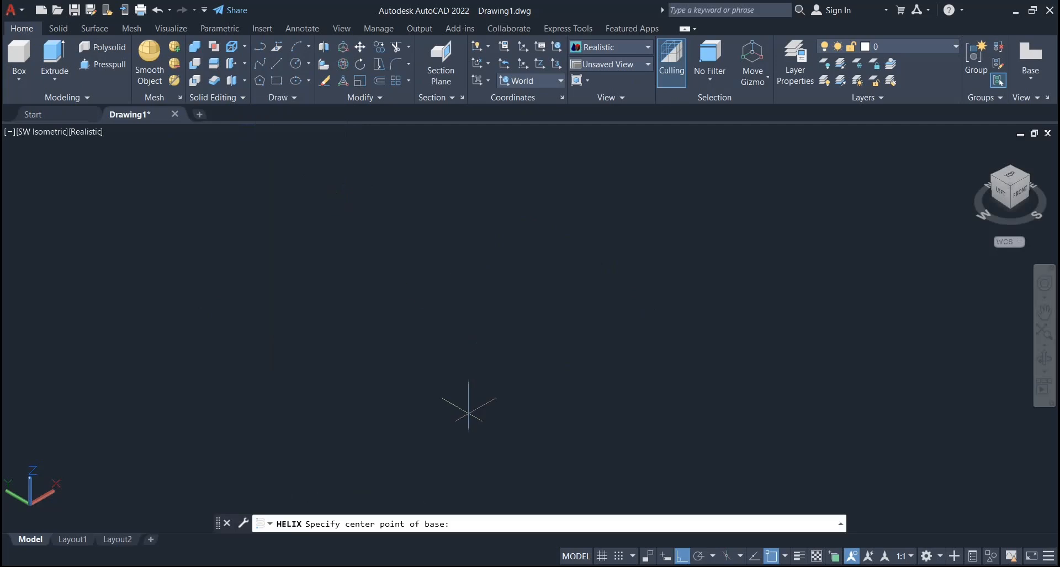
left_click(497, 358)
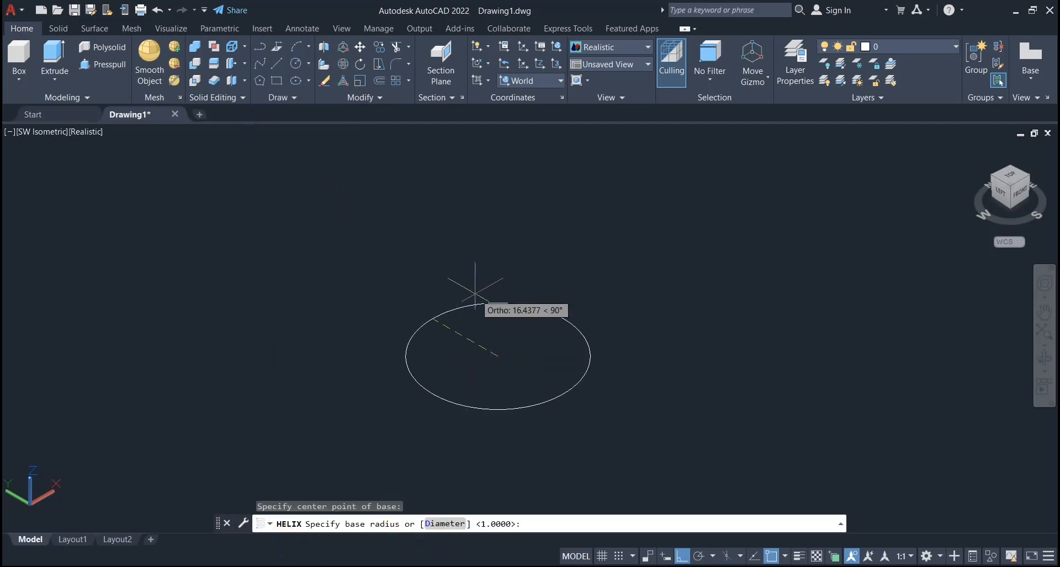
type("10")
key("Return")
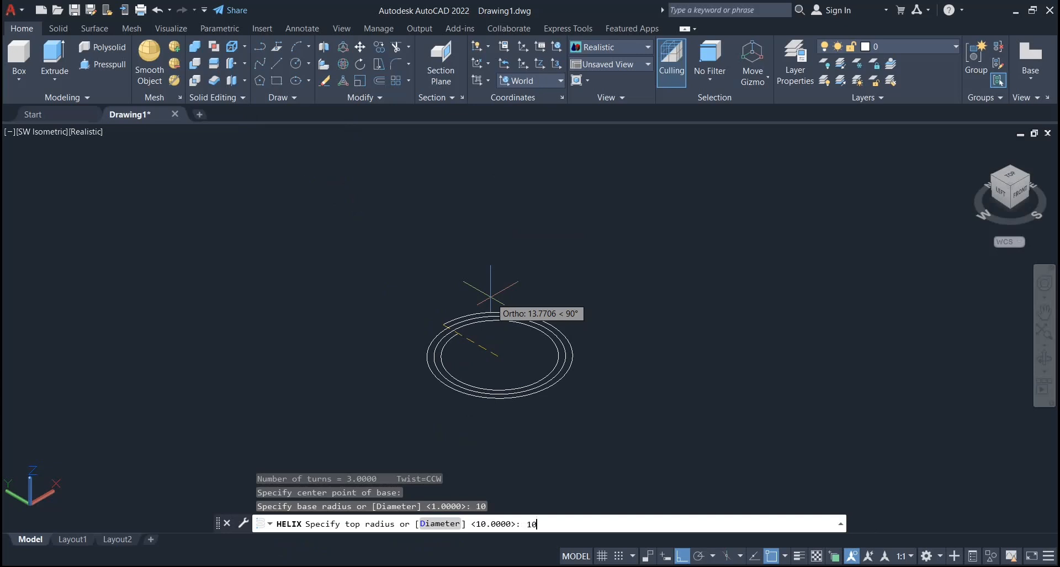
key("Return")
scroll(479, 227, "up", 2)
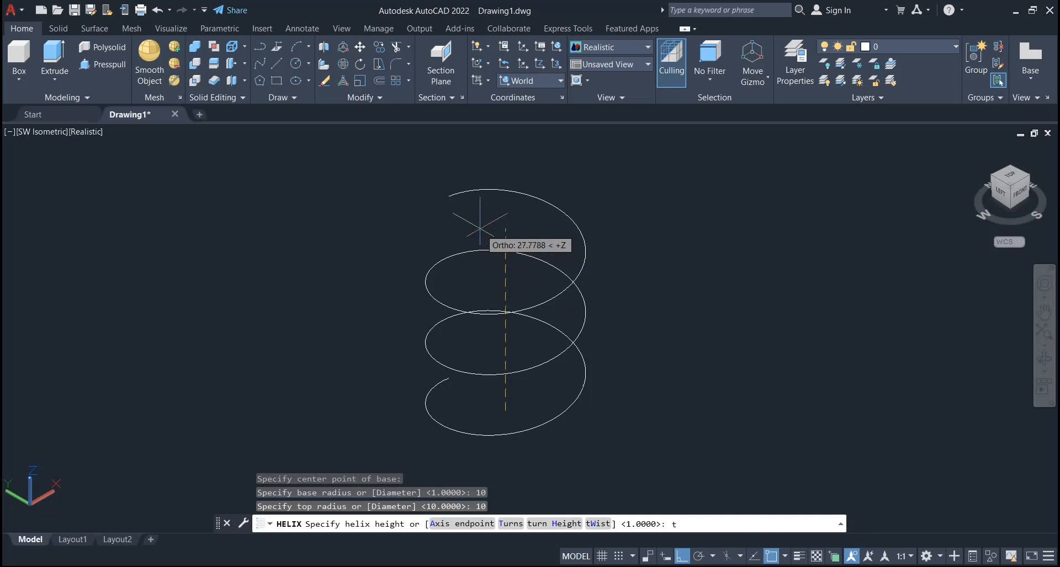
Step: Give the helix 10 turns and complete it with a height of 20
type("t")
key("Return")
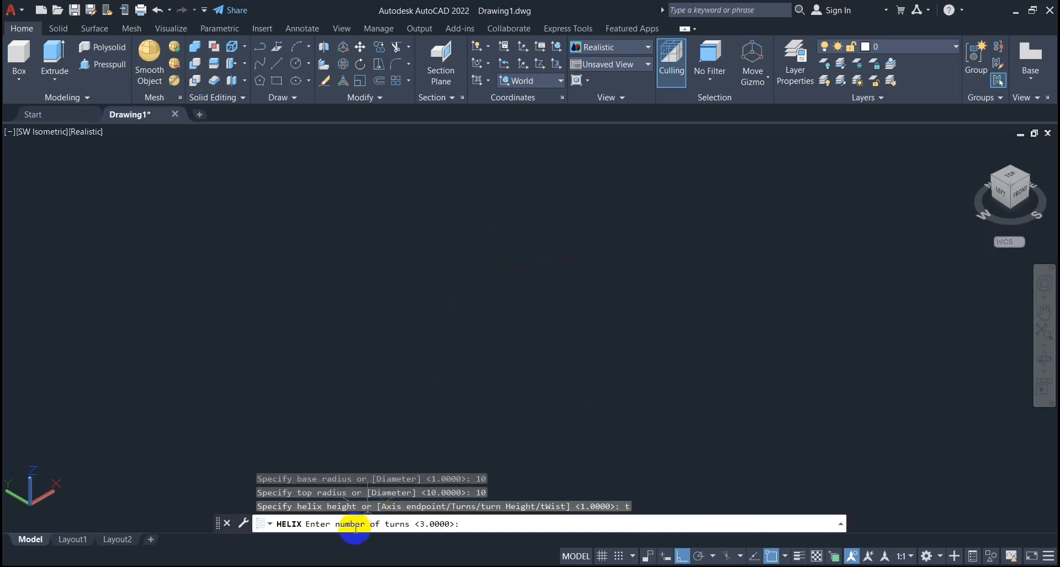
left_click(476, 530)
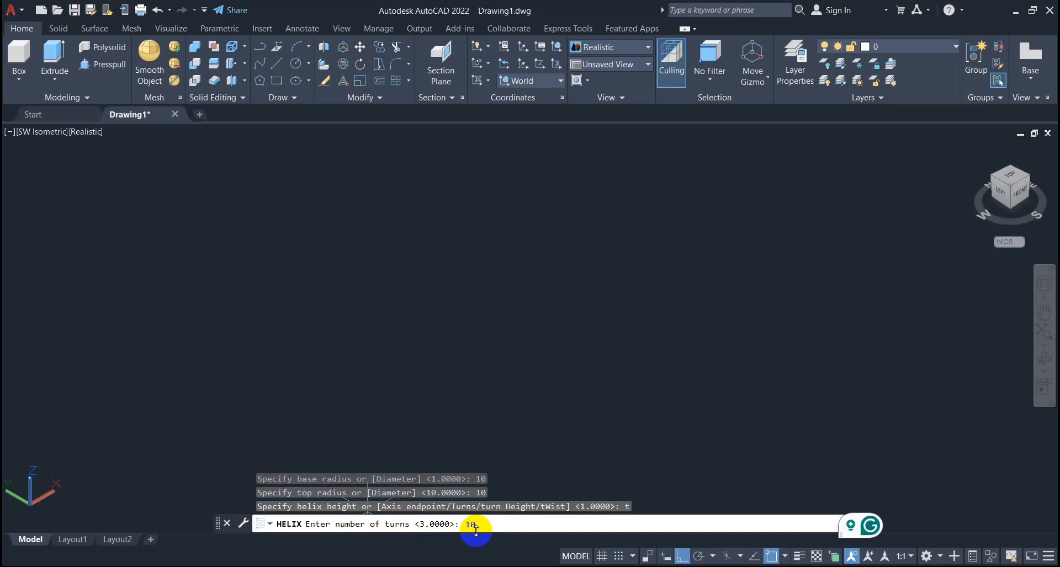
key("Return")
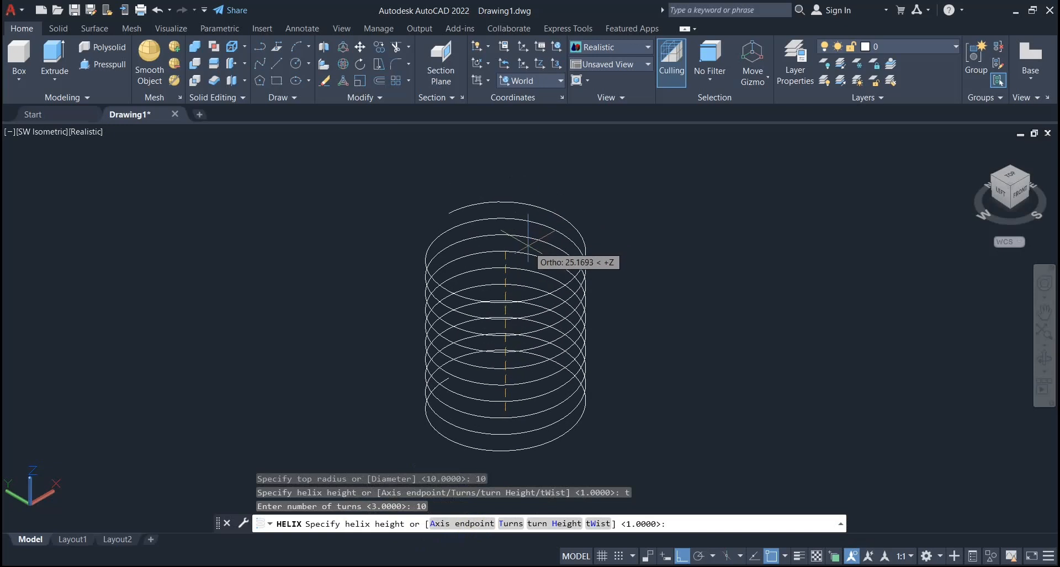
middle_click_drag(521, 248, 506, 275)
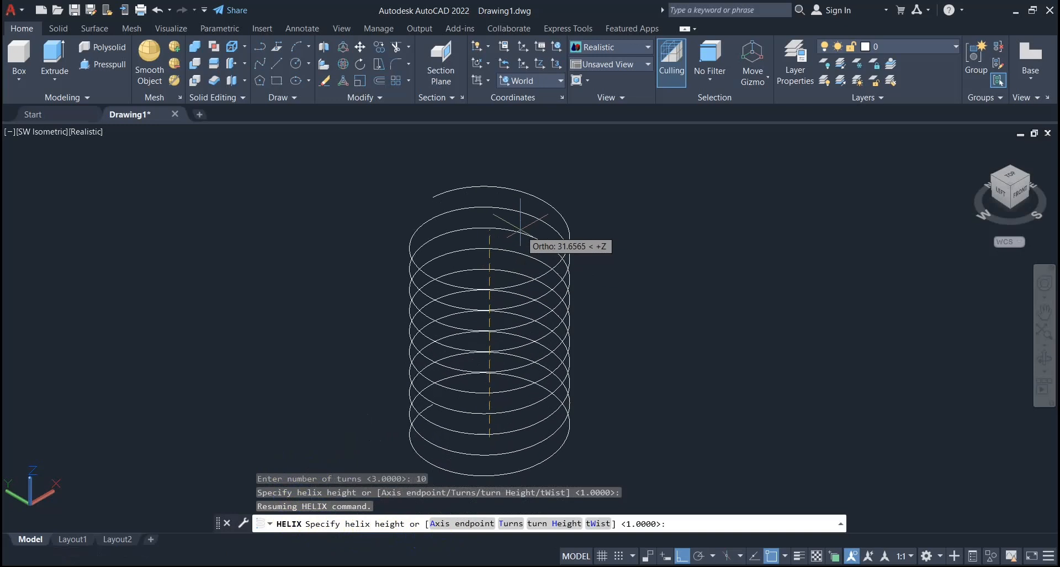
type("20")
key("Return")
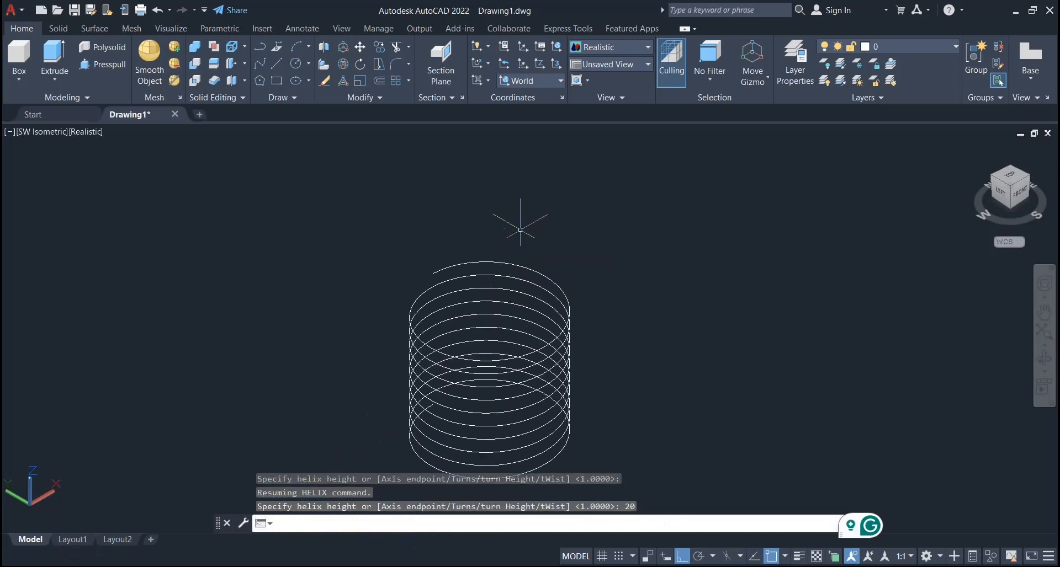
Step: Draw a small circle just beside the helix's upper end as the sweep profile
scroll(427, 269, "up", 5)
scroll(414, 243, "down", 5)
left_click(272, 70)
left_click(295, 65)
scroll(421, 243, "up", 5)
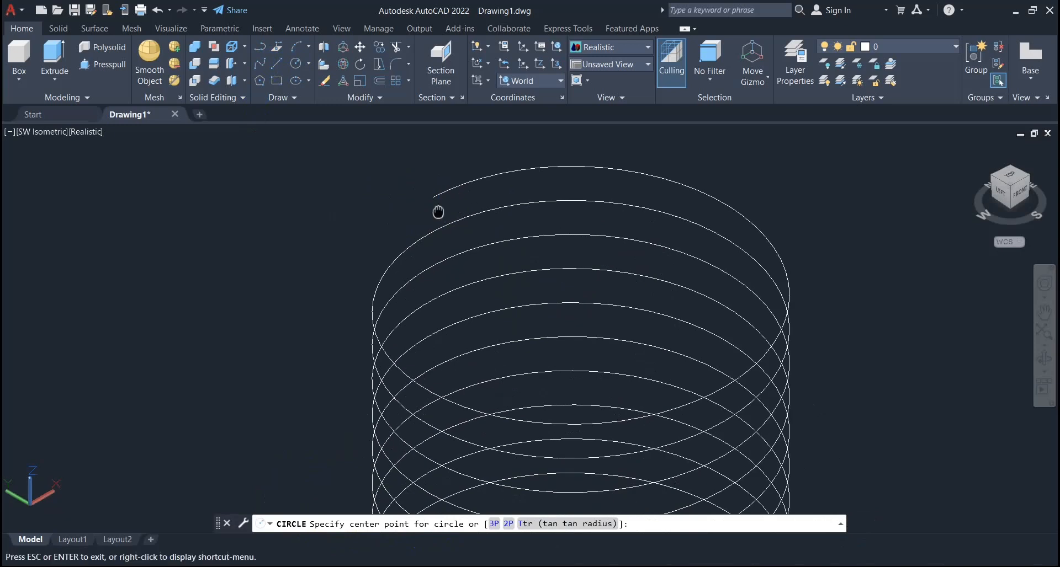
left_click(421, 244)
left_click(421, 231)
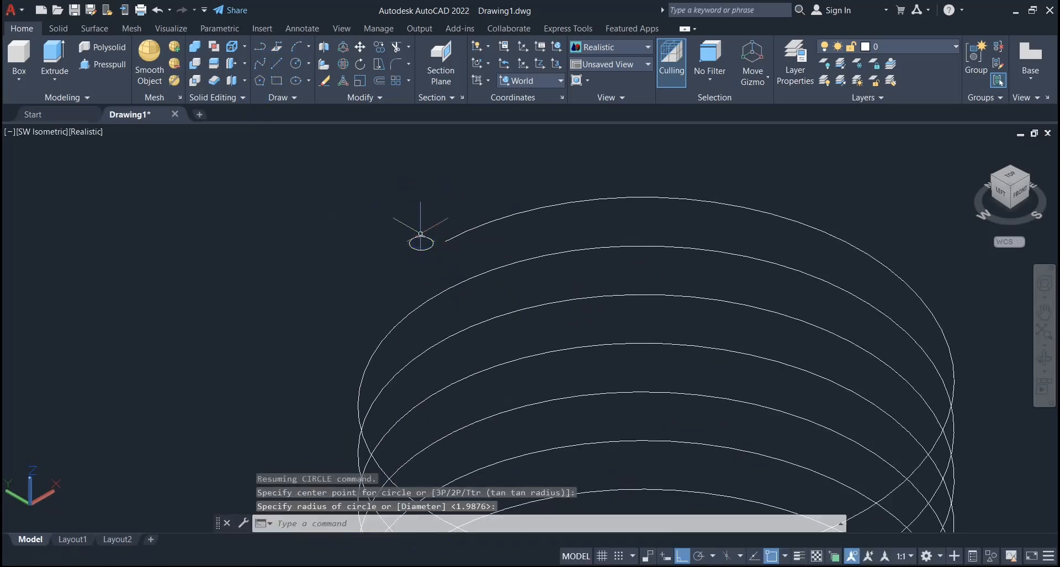
Step: Sweep the small circle along the helix to create a solid coil spring
scroll(457, 244, "down", 2)
middle_click_drag(482, 272, 417, 232)
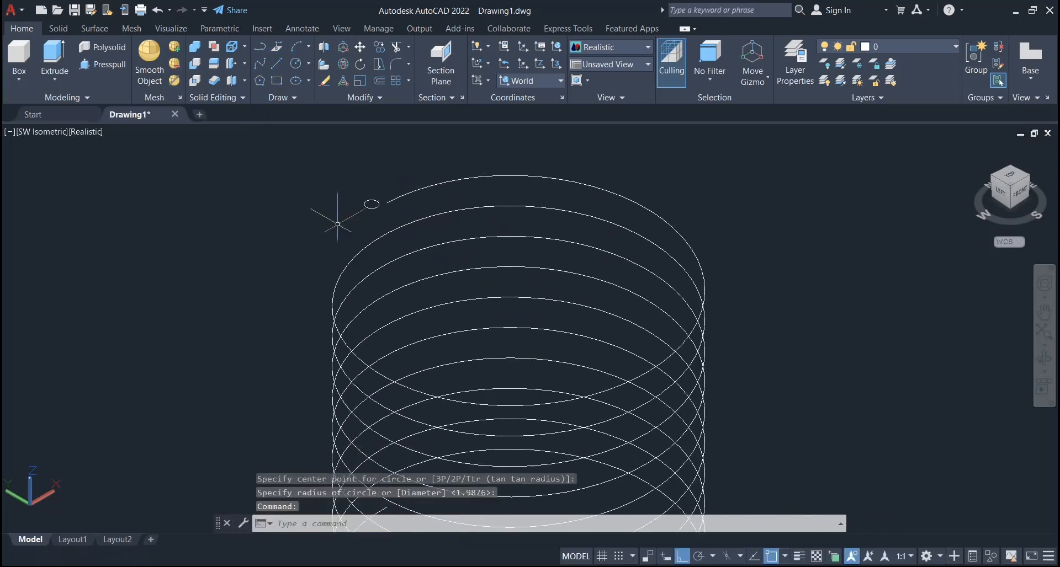
left_click(58, 28)
left_click(223, 71)
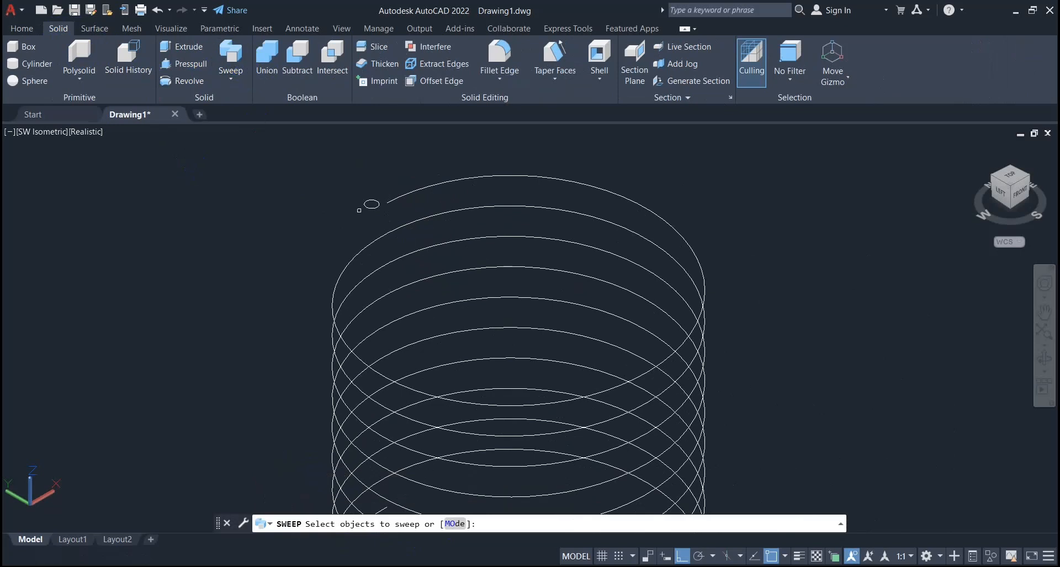
left_click(371, 203)
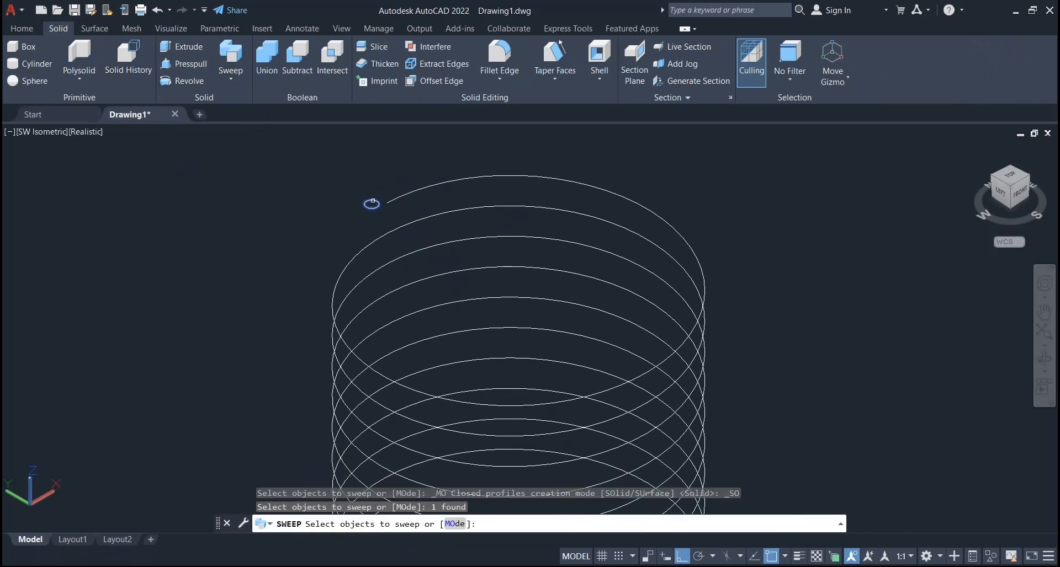
key("Return")
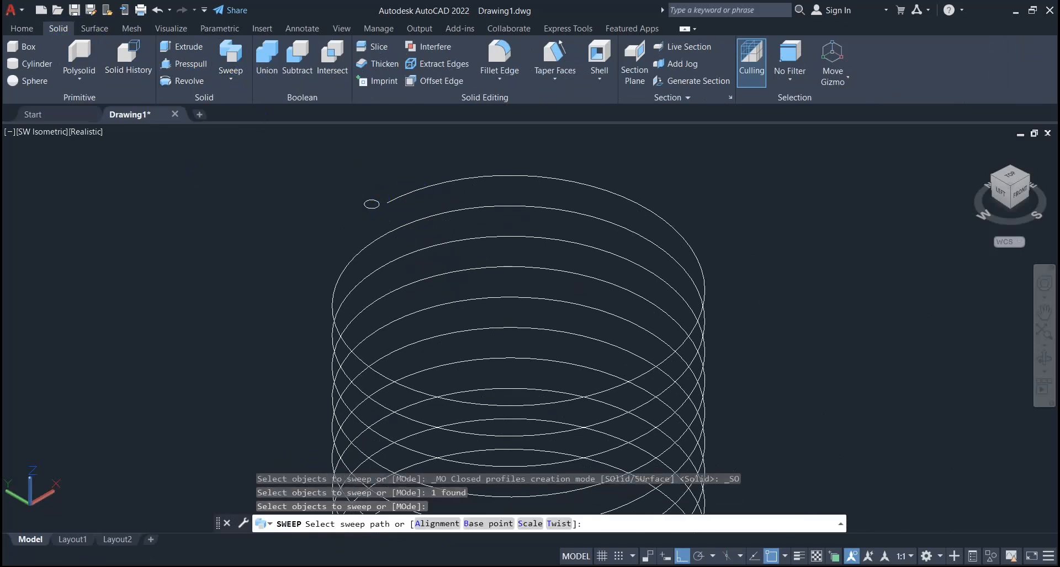
left_click(418, 190)
Step: Examine the swept coil spring from different angles and distances
scroll(414, 250, "down", 4)
middle_click_drag(417, 252, 471, 219)
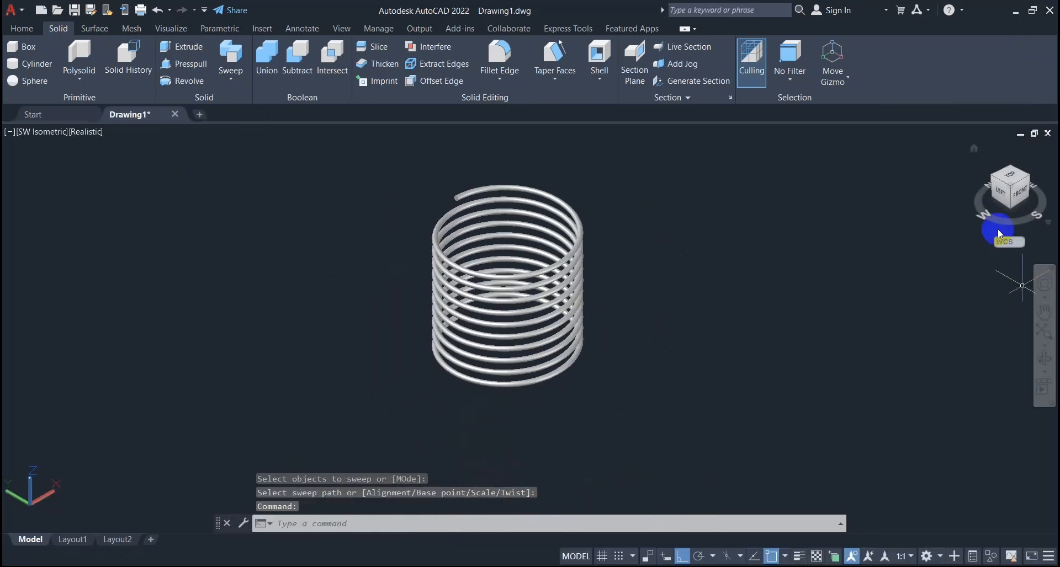
middle_click_drag(582, 382, 560, 348, "shift")
scroll(542, 254, "up", 3)
scroll(542, 253, "down", 4)
middle_click_drag(541, 254, 585, 319, "shift")
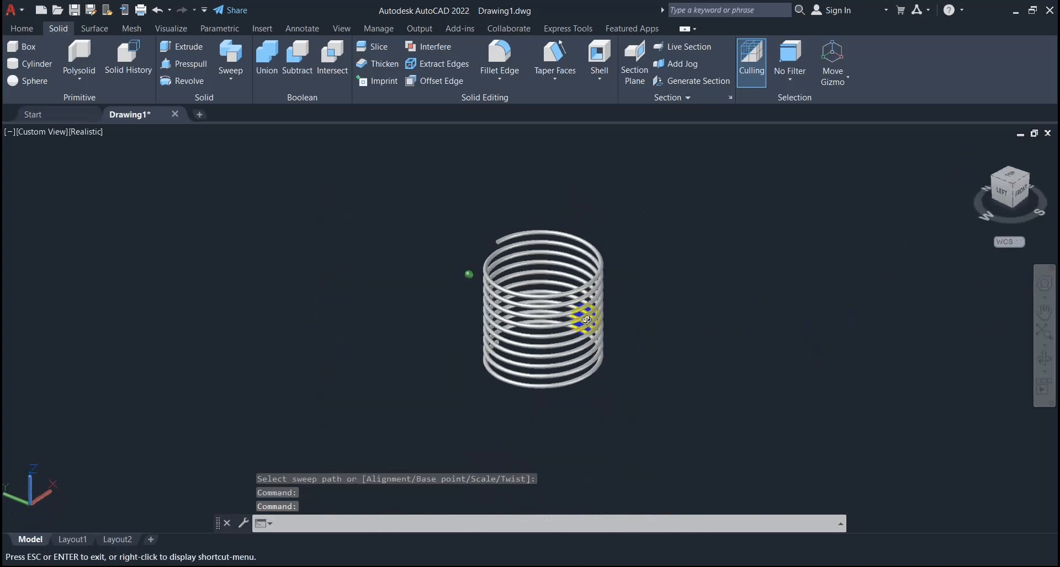
scroll(547, 267, "up", 4)
middle_click_drag(547, 269, 469, 264)
Step: Erase the coil spring from the drawing
left_click(593, 193)
left_click(539, 269)
key("Delete")
middle_click(584, 293, "shift")
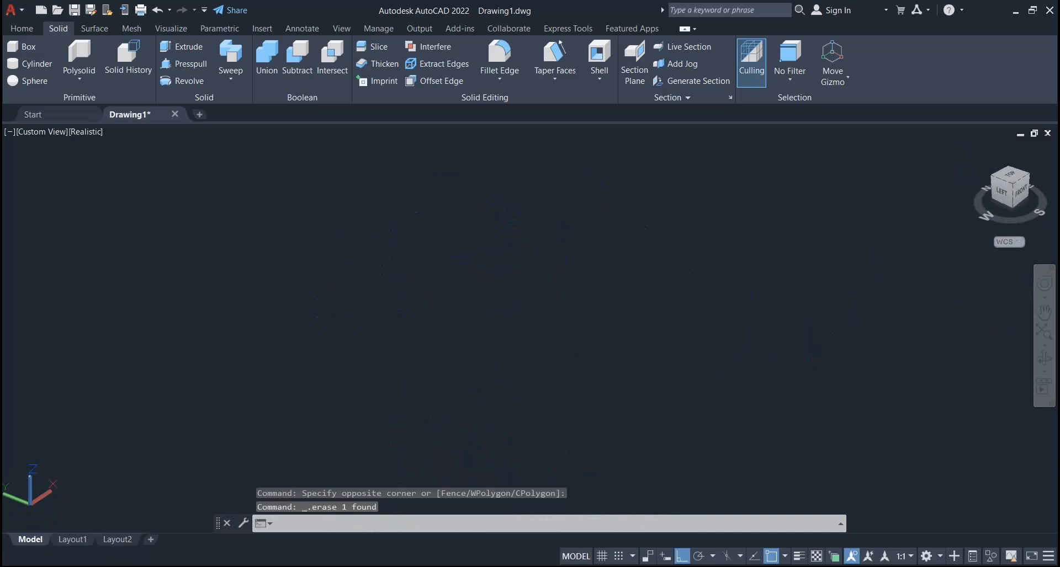
Step: Switch the viewport to the Front view
left_click(34, 133)
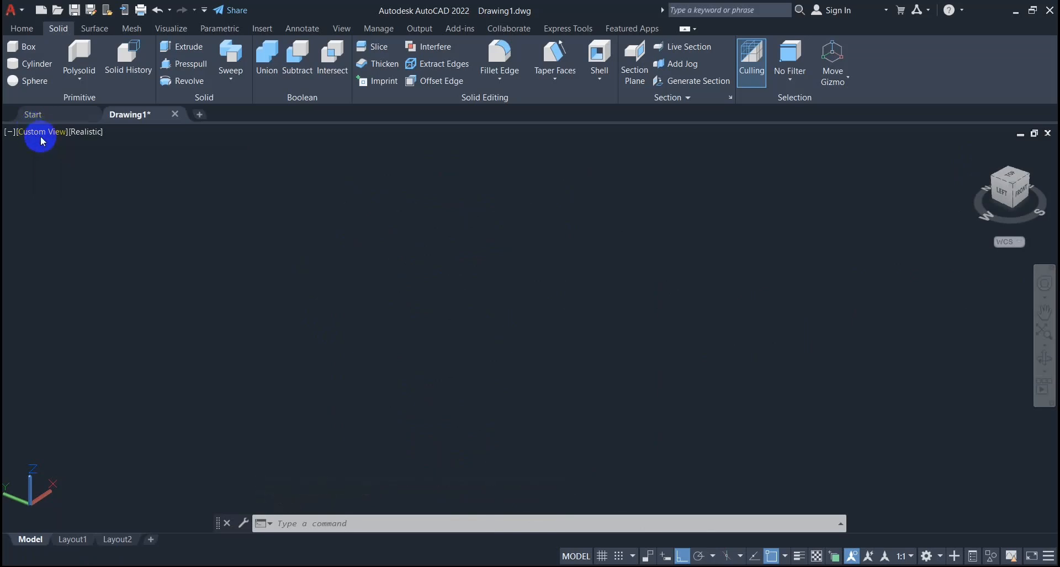
left_click(34, 133)
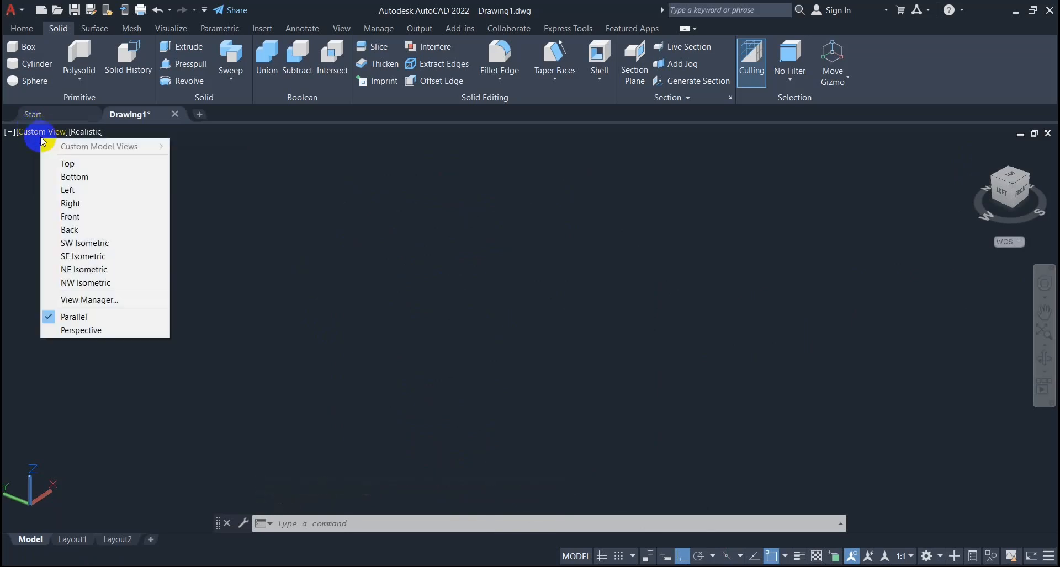
left_click(71, 216)
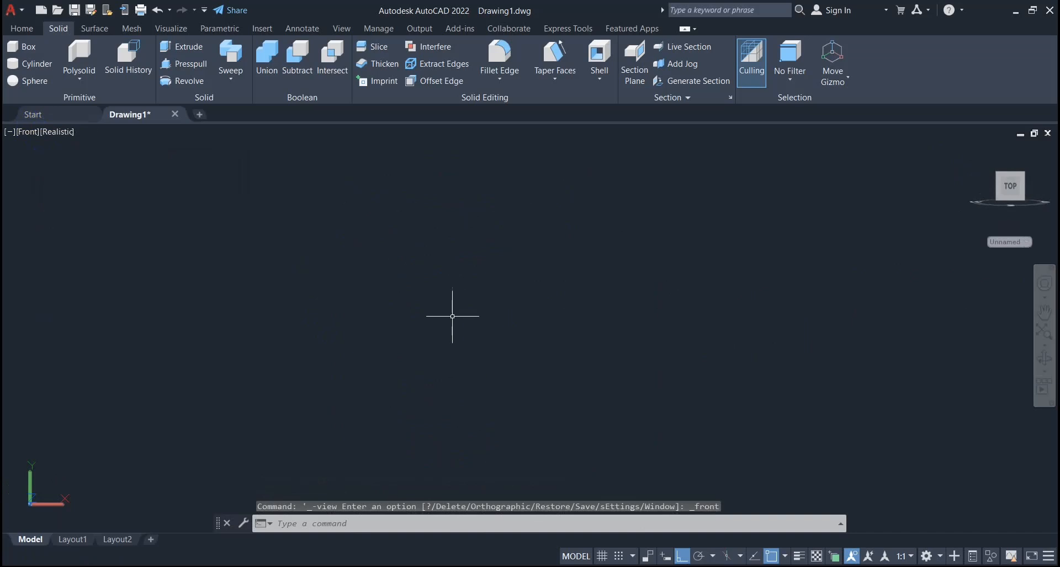
Step: Draw a vertical line downward and continue from its lower end with a 30-unit horizontal line to the right
left_click(17, 28)
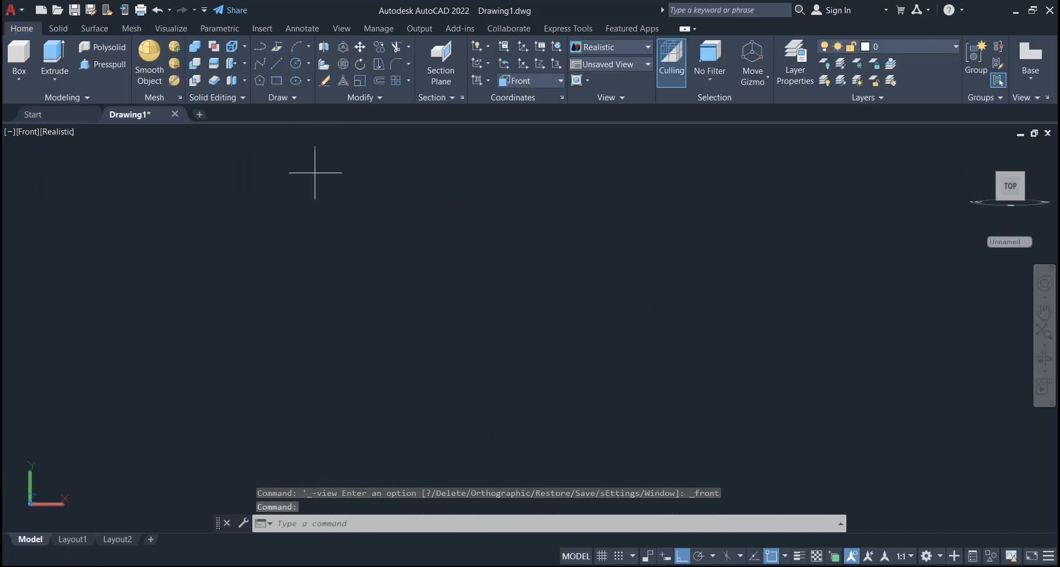
left_click(281, 68)
left_click(413, 212)
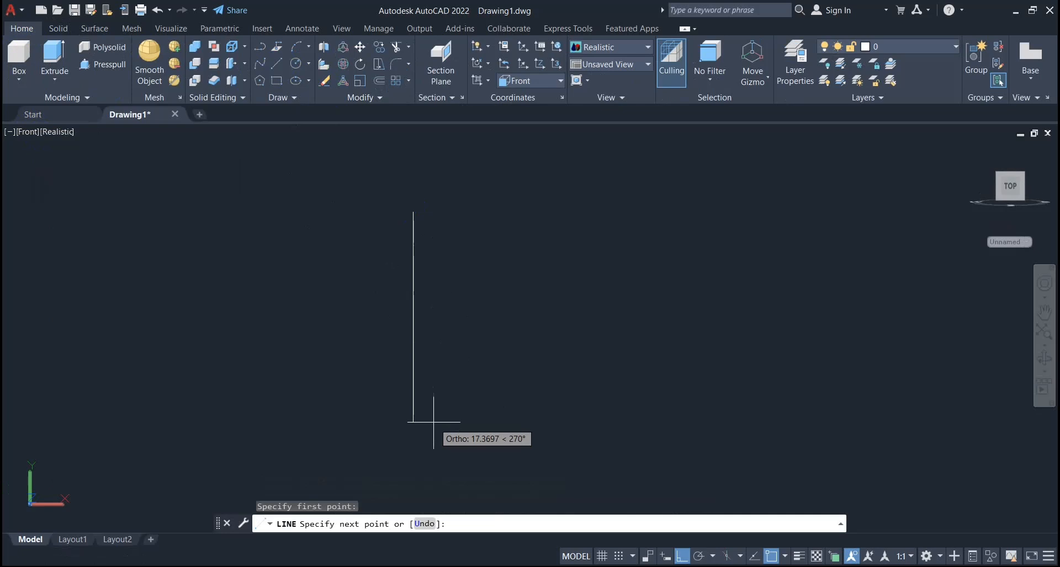
key("Return")
scroll(433, 423, "down", 3)
middle_click_drag(509, 405, 566, 258)
middle_click_drag(610, 339, 599, 366)
scroll(597, 364, "up", 2)
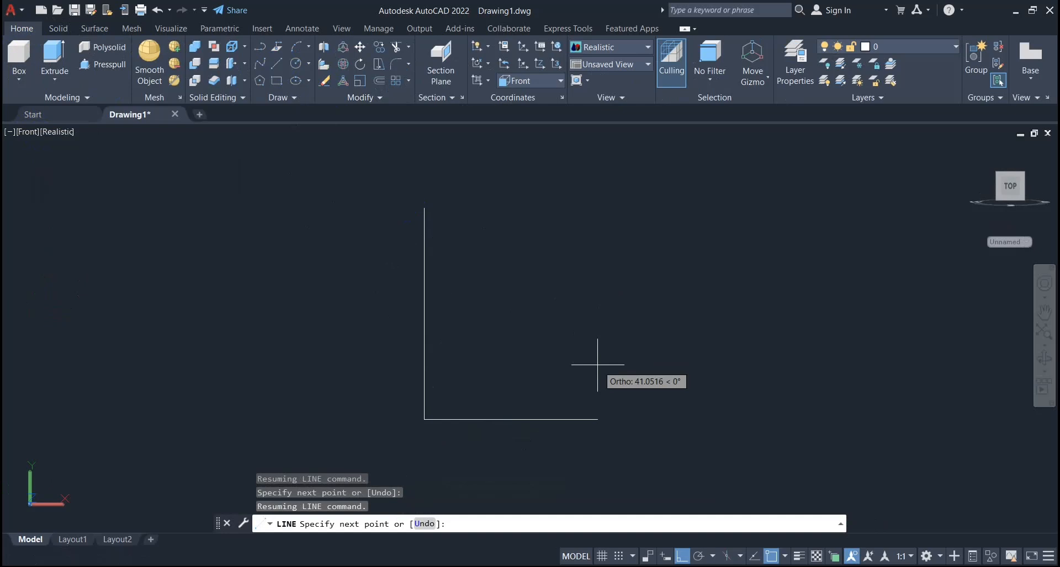
type("30")
key("Return")
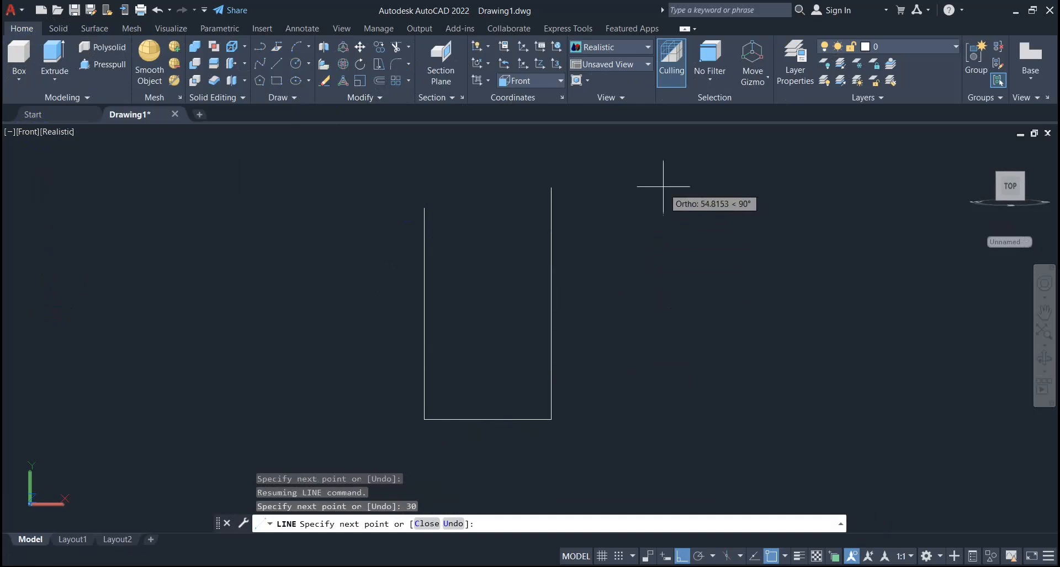
key("Escape")
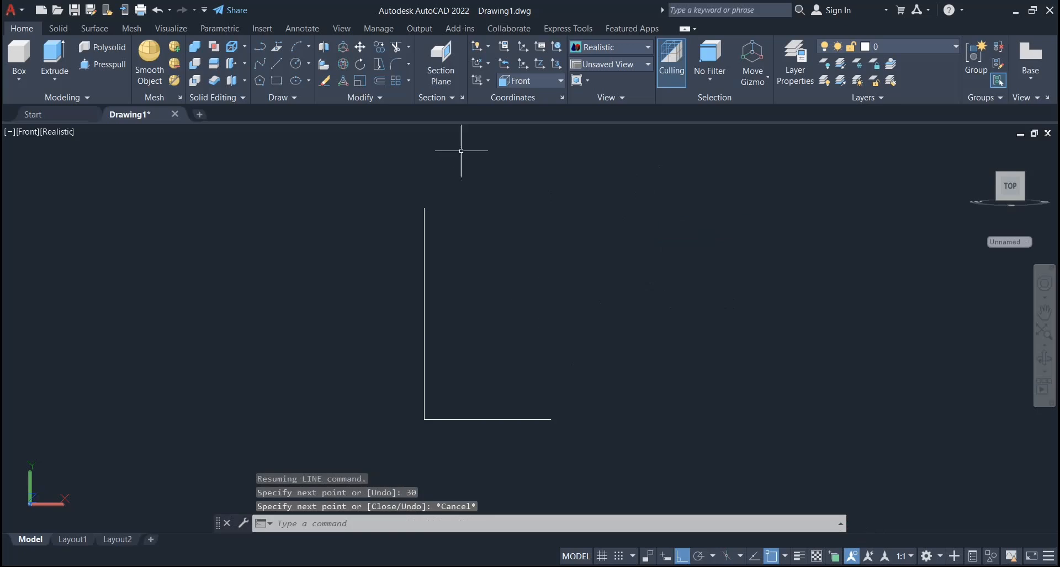
Step: Draw a 50-unit horizontal line to the right from the upper end of the vertical line
left_click(277, 65)
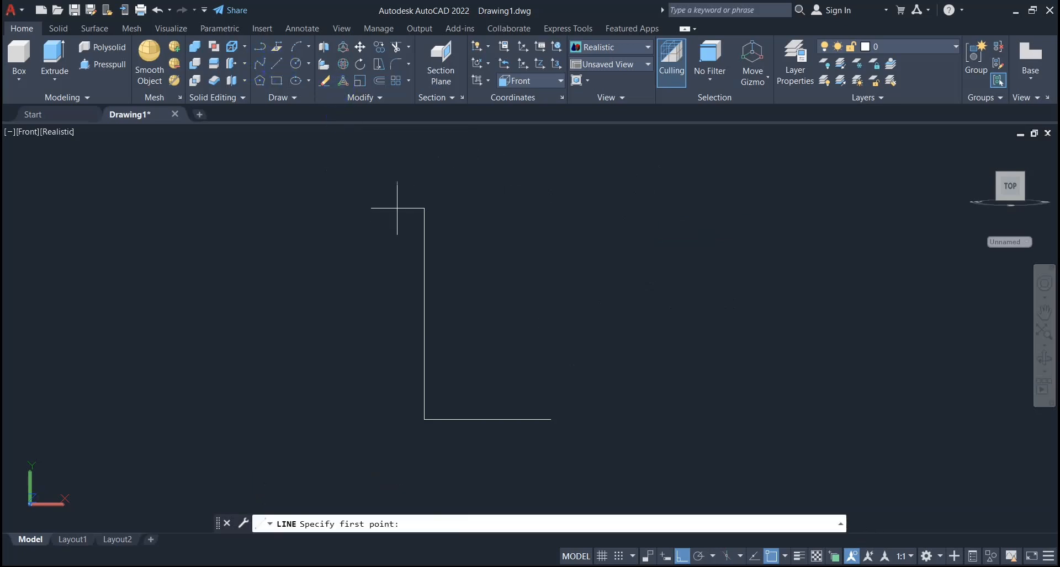
left_click(423, 208)
type("50")
key("Return")
key("Return")
key("Escape")
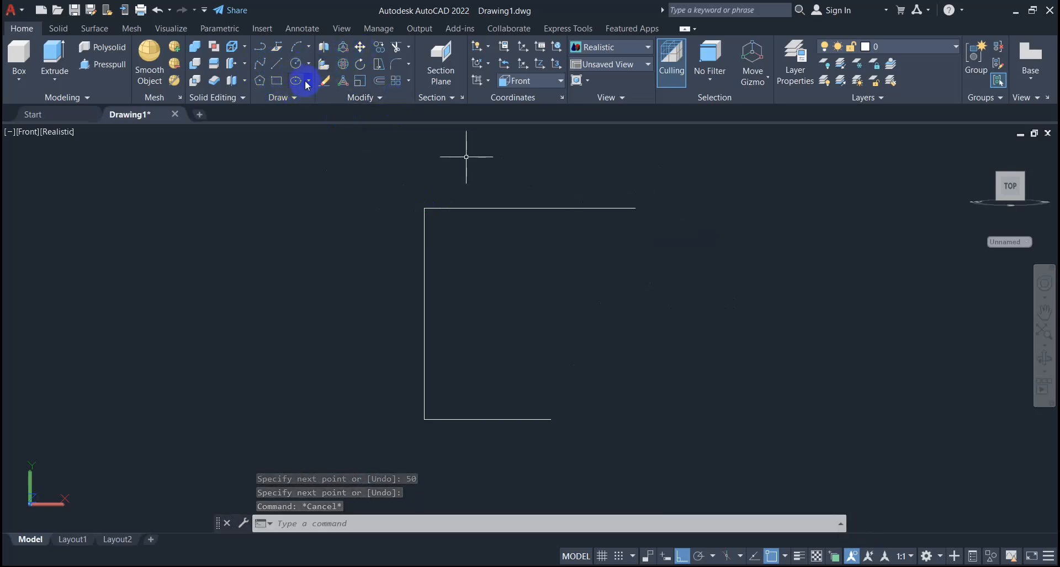
Step: Draw a three-point arc from the bottom line's right end through the top line's right end, ending above the top line
left_click(308, 47)
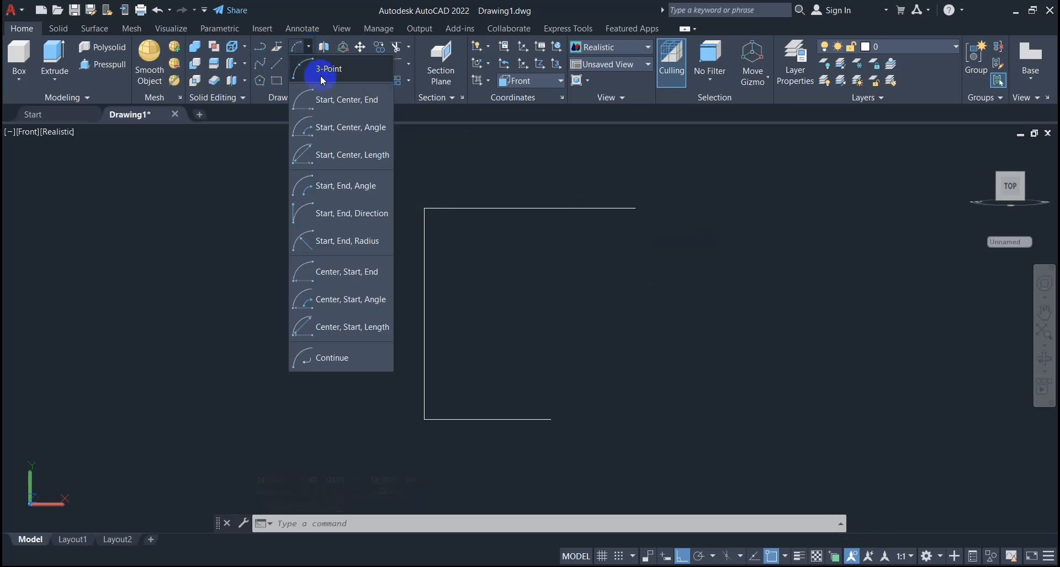
left_click(330, 67)
left_click(550, 419)
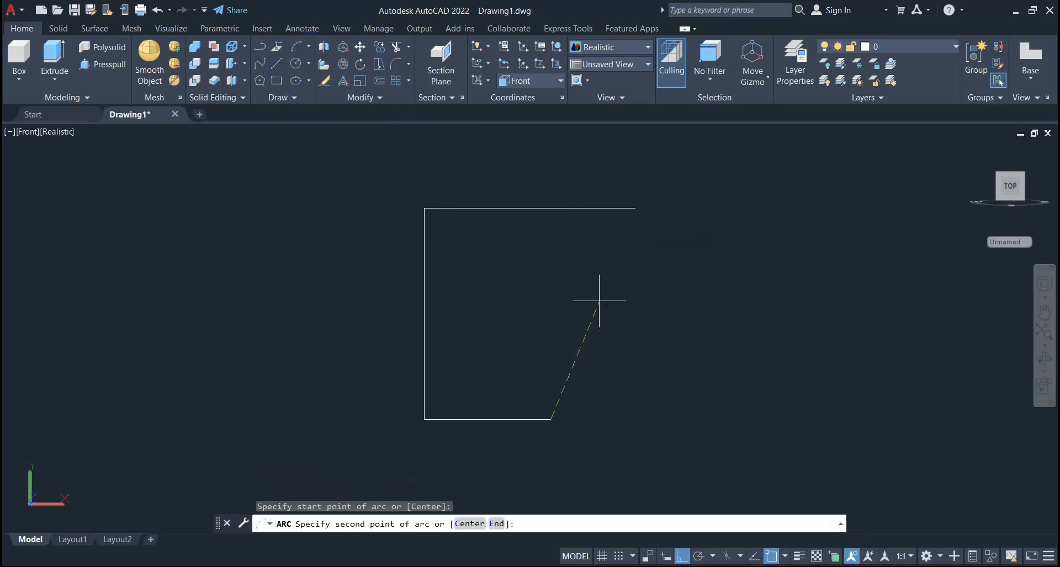
left_click(634, 207)
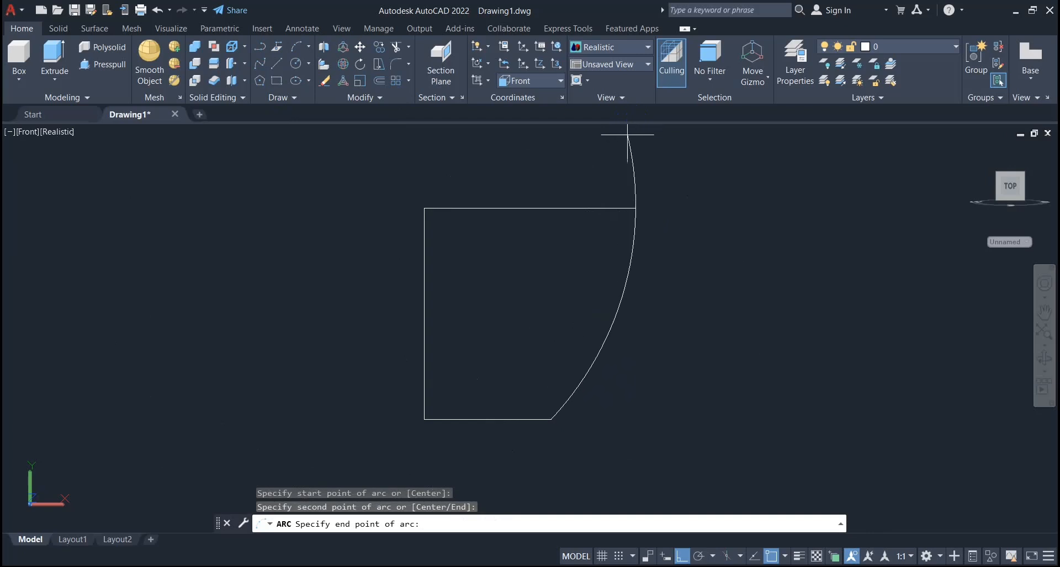
left_click(624, 135)
Step: Trim off the part of the arc that extends above the top line
middle_click_drag(688, 252, 684, 277)
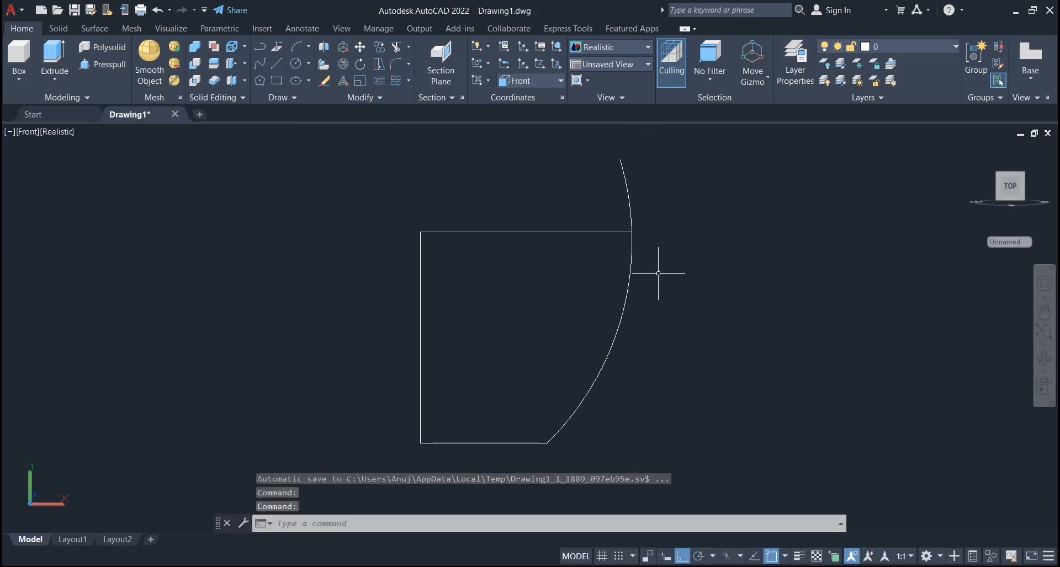
type("tr")
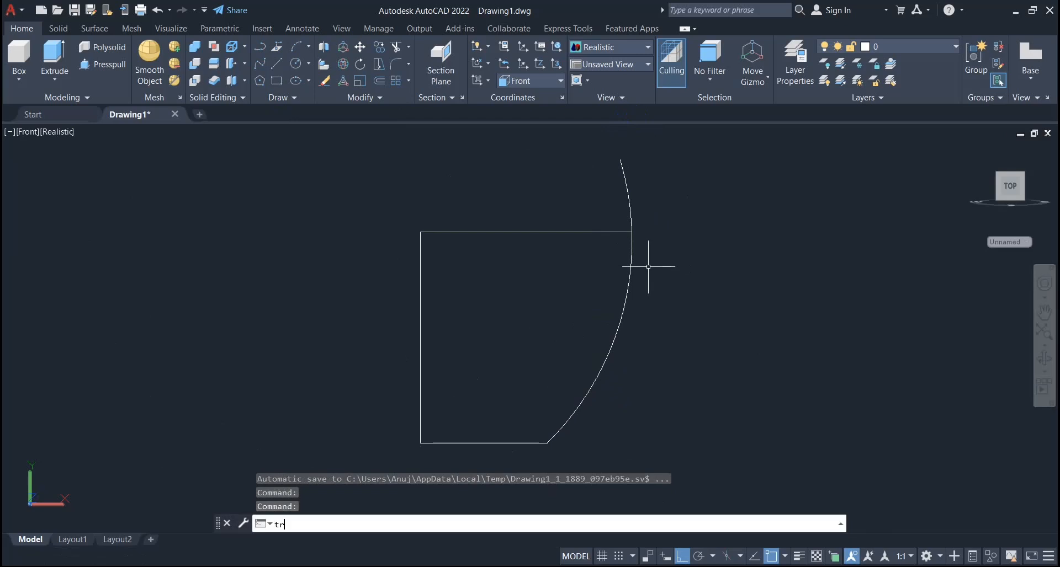
key("Return")
left_click(624, 171)
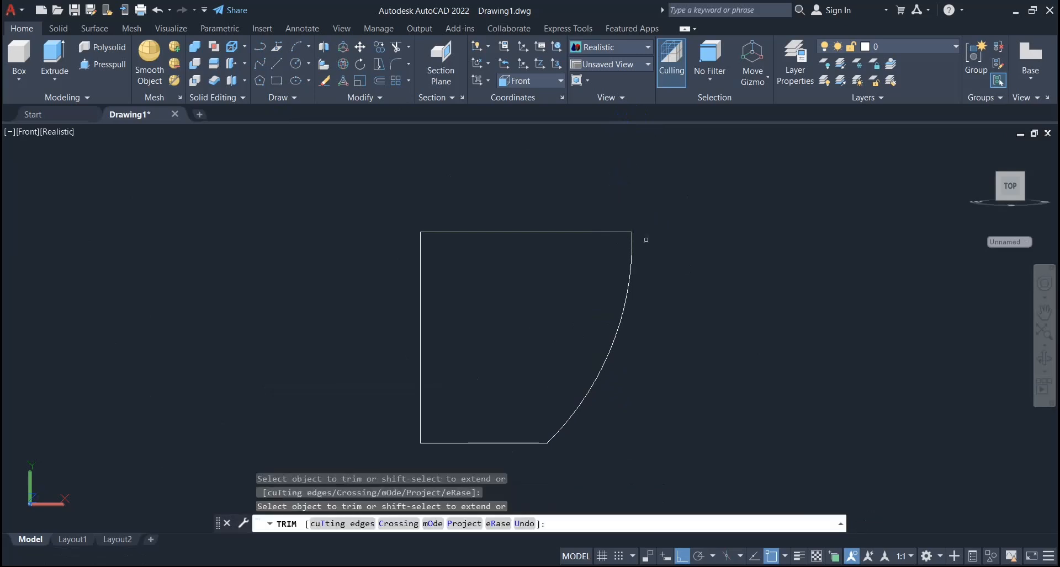
scroll(563, 398, "up", 2)
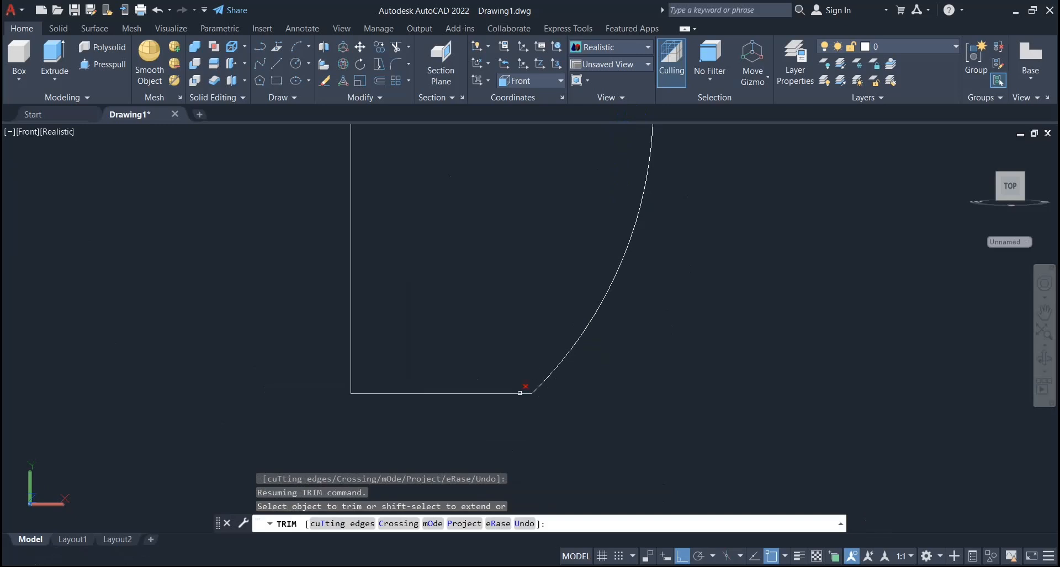
key("Escape")
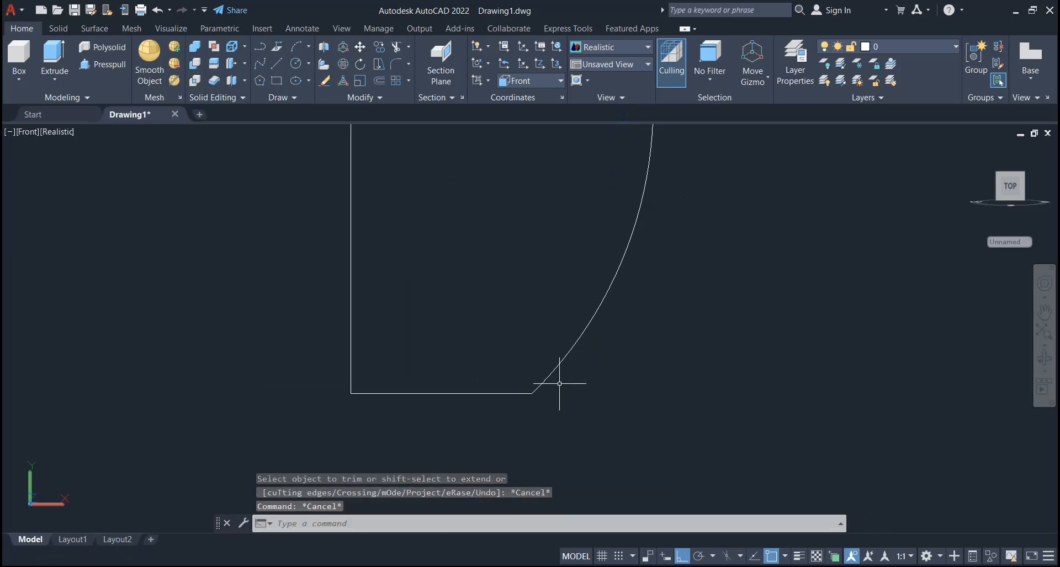
Step: Fillet the corner between the bottom line and the arc with a radius of 10
key("Return")
type("r")
key("Return")
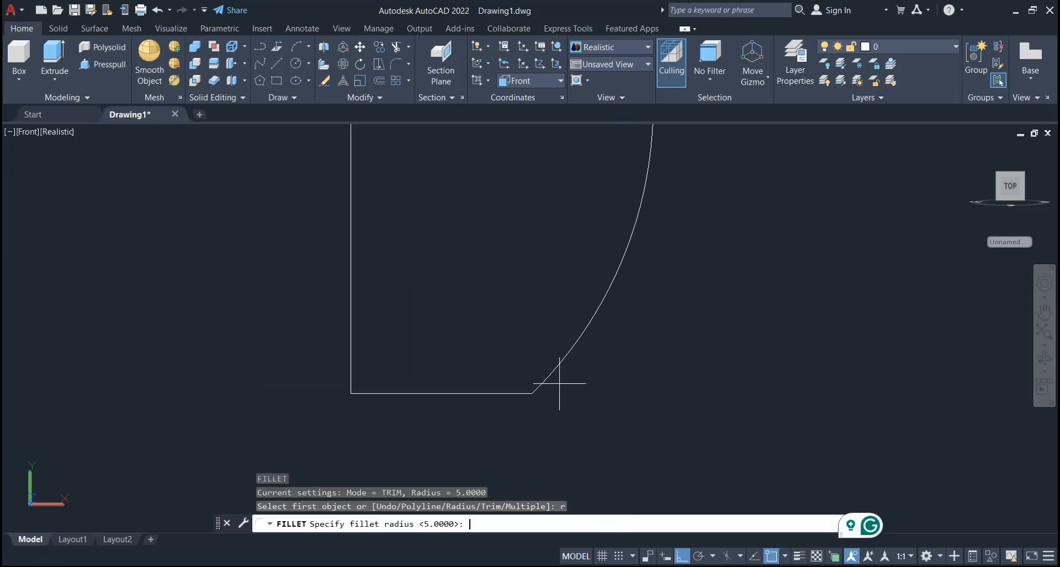
type("10")
key("Return")
scroll(559, 383, "up", 2)
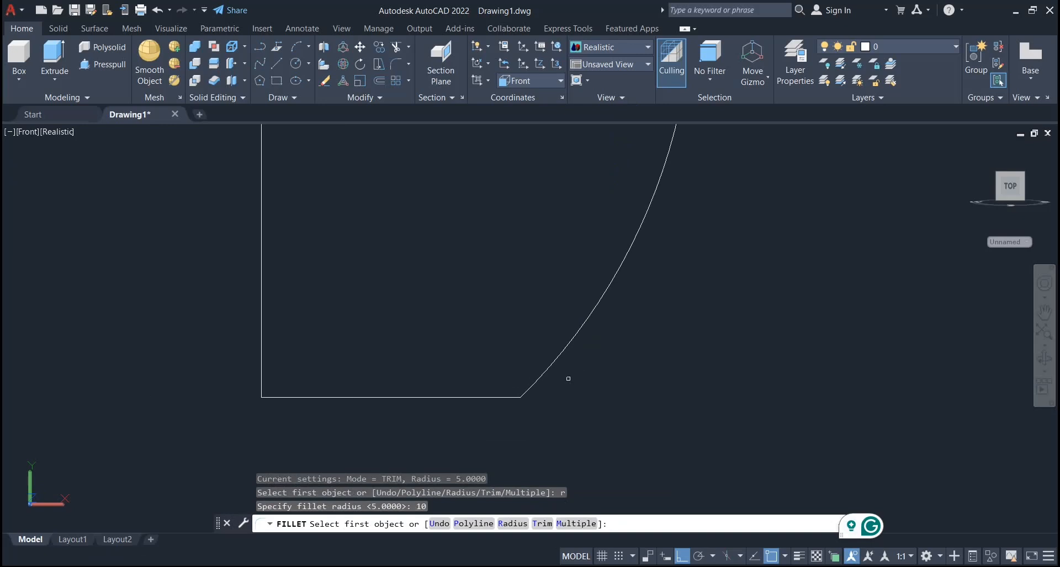
left_click(504, 396)
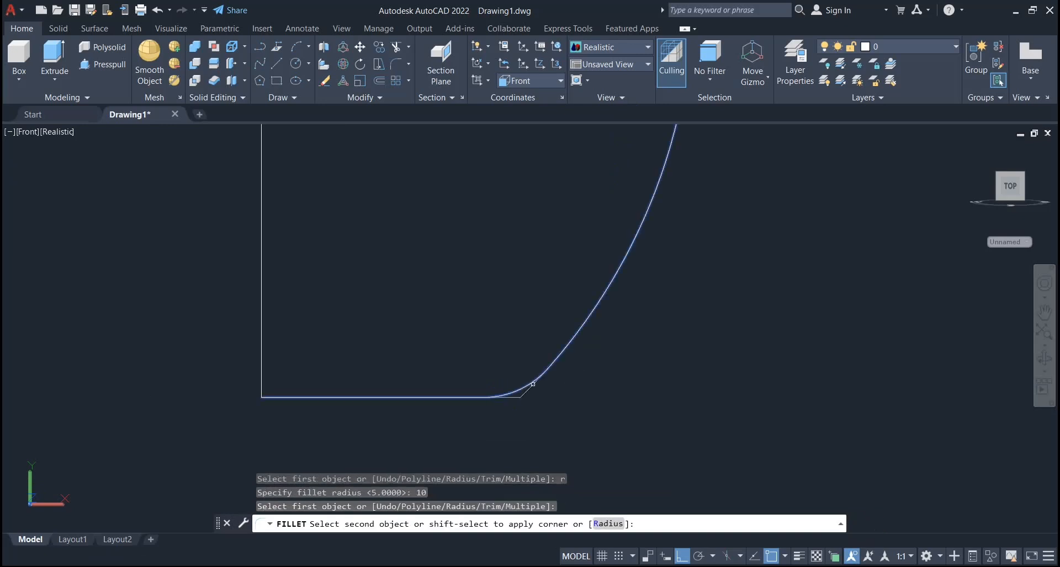
left_click(531, 384)
scroll(598, 408, "down", 2)
middle_click_drag(617, 402, 561, 392)
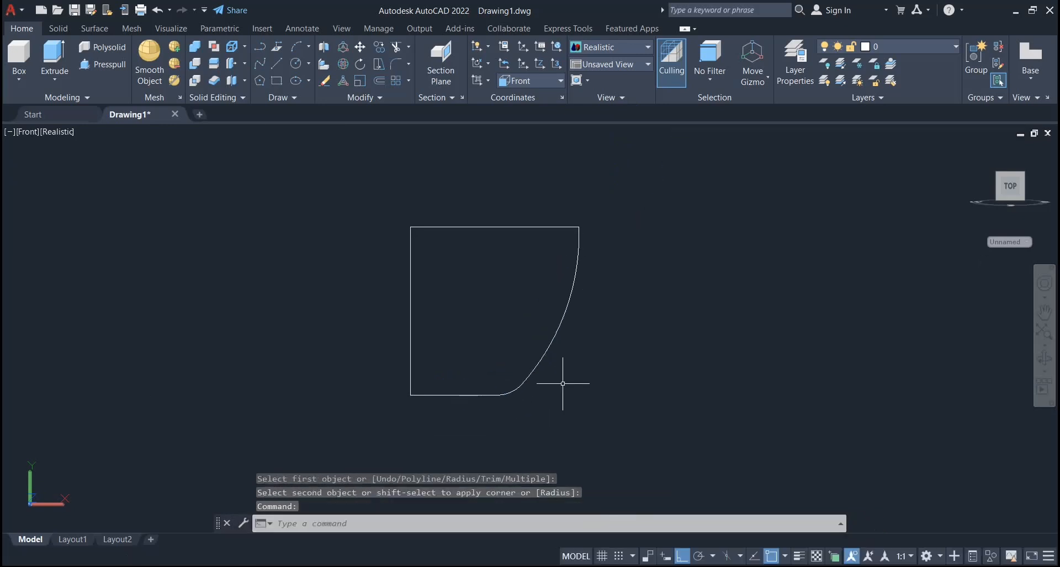
key("Escape")
Step: Offset the large arc by 10 toward the inside of the outline
scroll(567, 319, "up", 2)
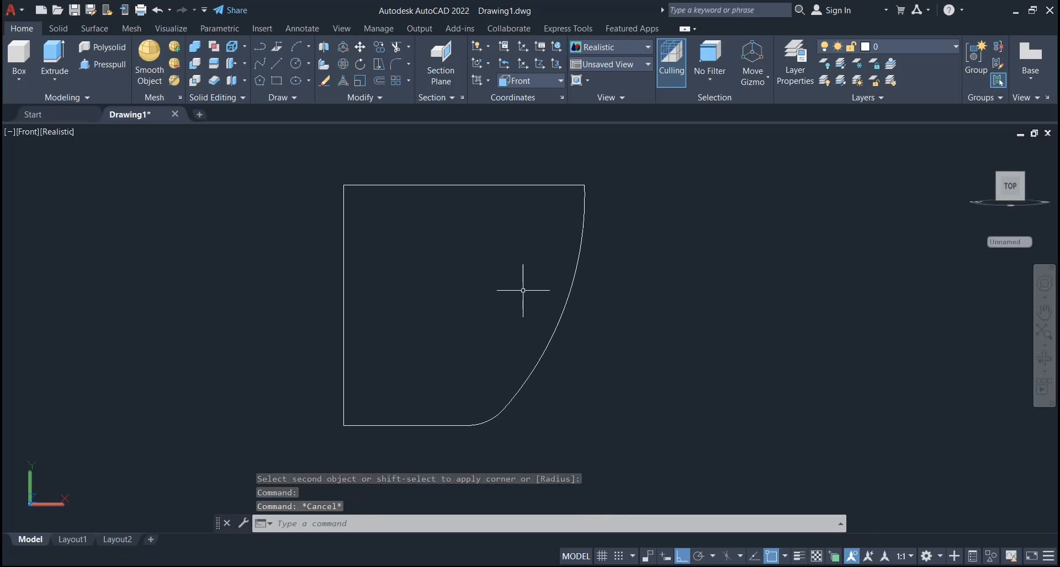
type("o")
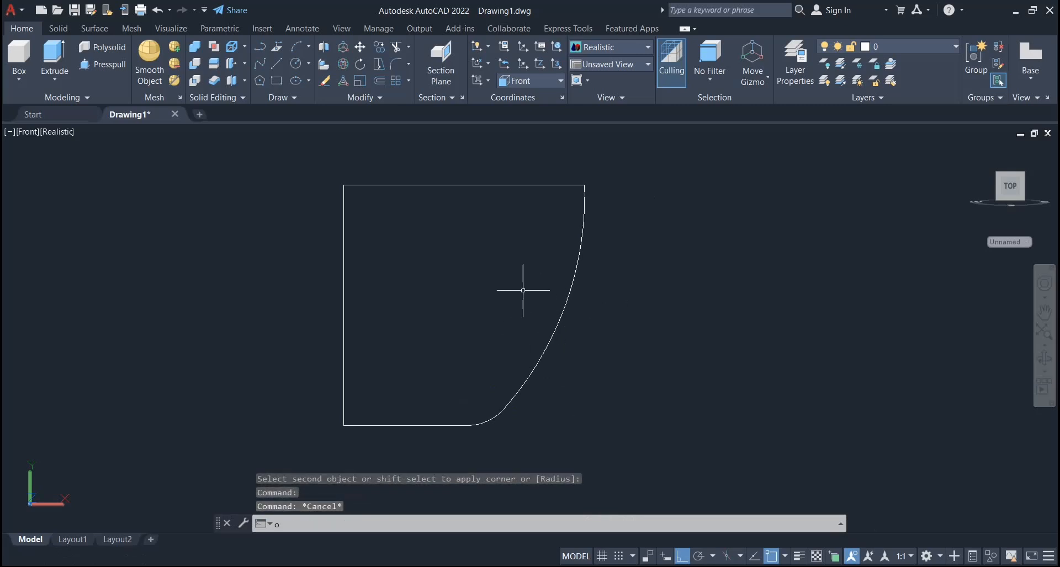
key("Return")
type("10")
key("Return")
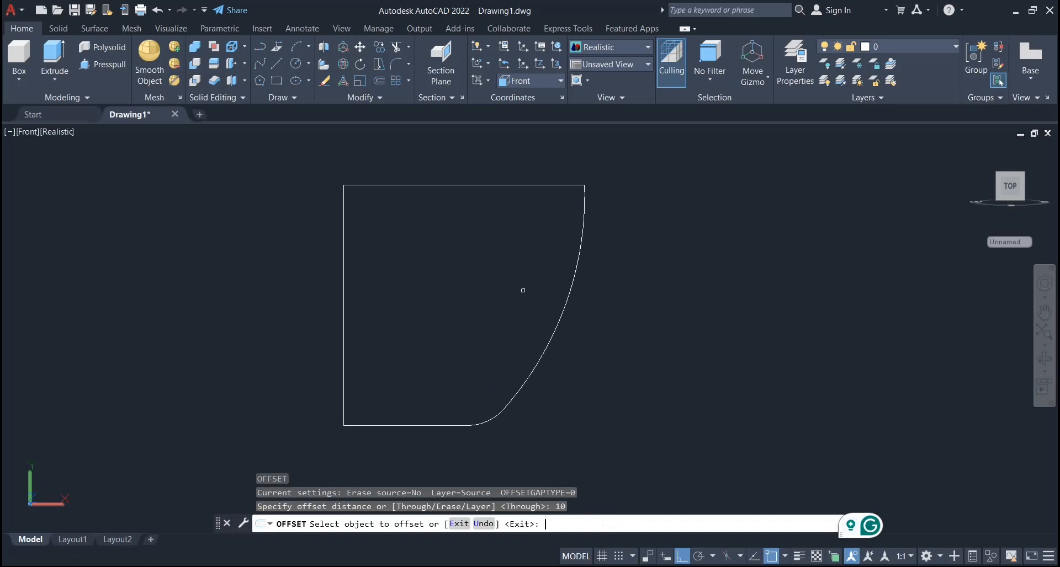
left_click(570, 293)
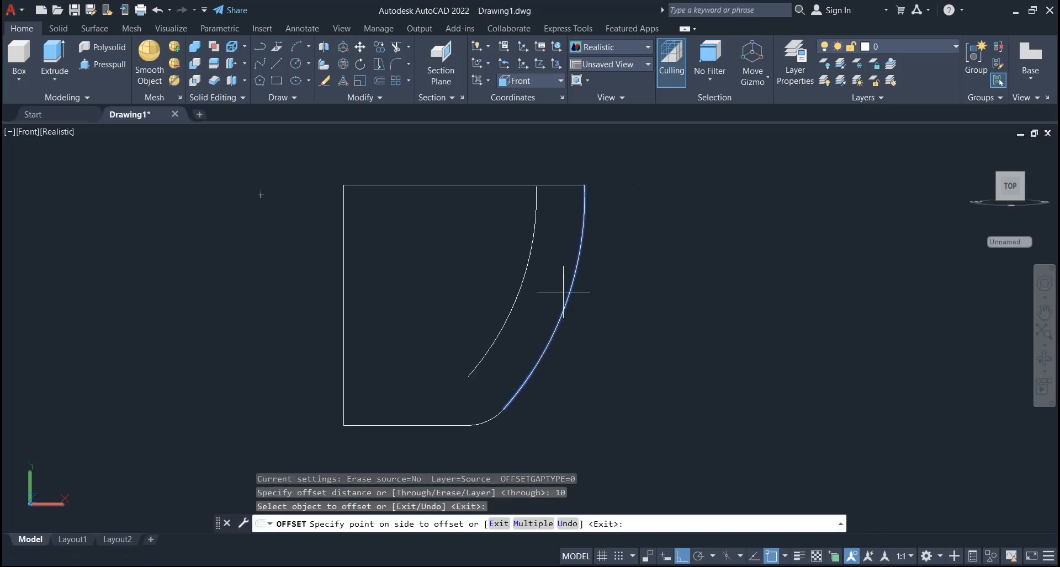